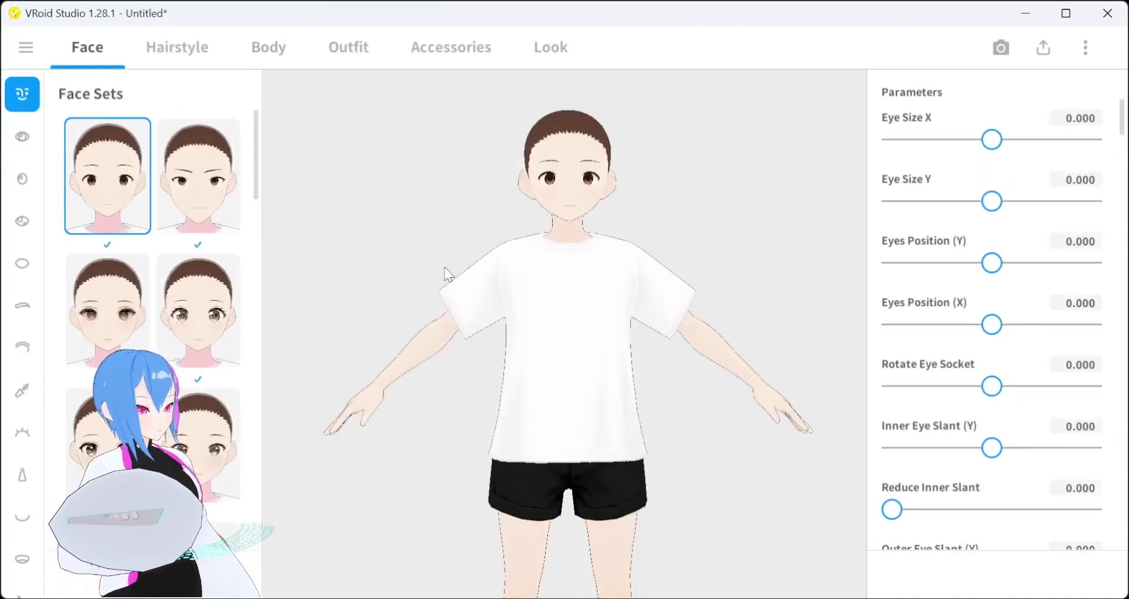
Step: Remove the model's top, shorts and shoes in the Outfit settings
{"action": "left_click", "coordinate": [359, 39]}
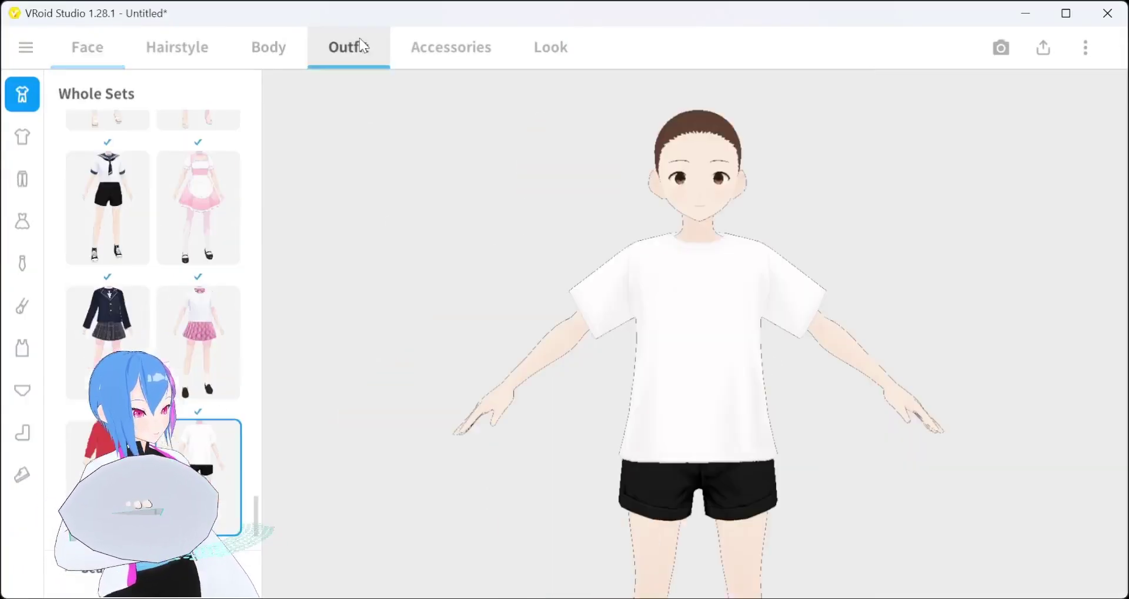
{"action": "left_click", "coordinate": [18, 146]}
{"action": "left_click", "coordinate": [112, 203]}
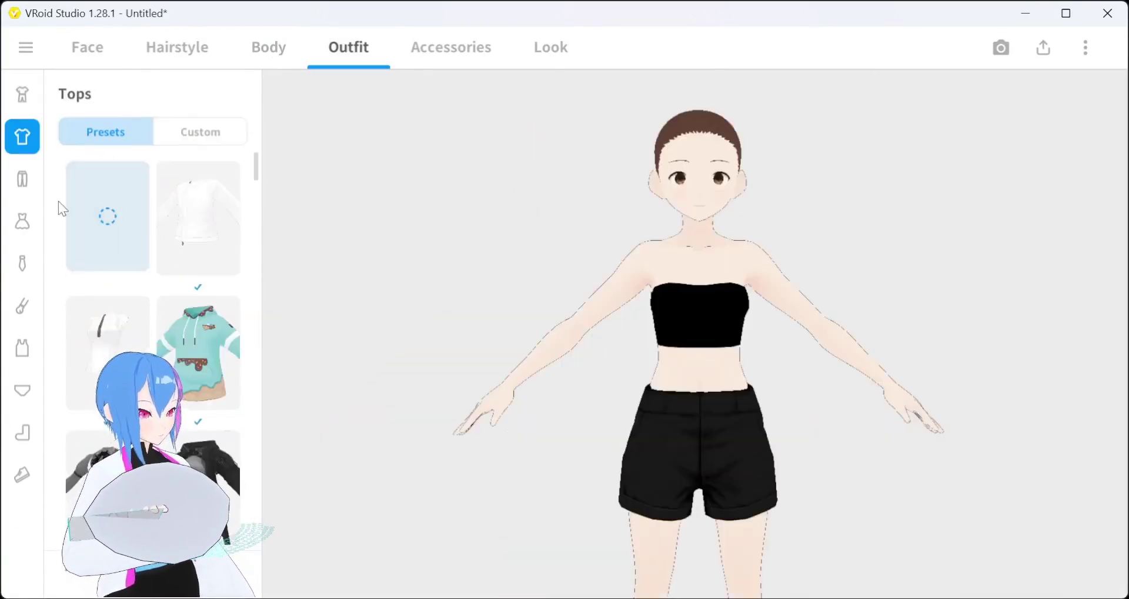
{"action": "left_click", "coordinate": [22, 178]}
{"action": "left_click", "coordinate": [97, 209]}
{"action": "left_click", "coordinate": [23, 473]}
{"action": "left_click", "coordinate": [114, 230]}
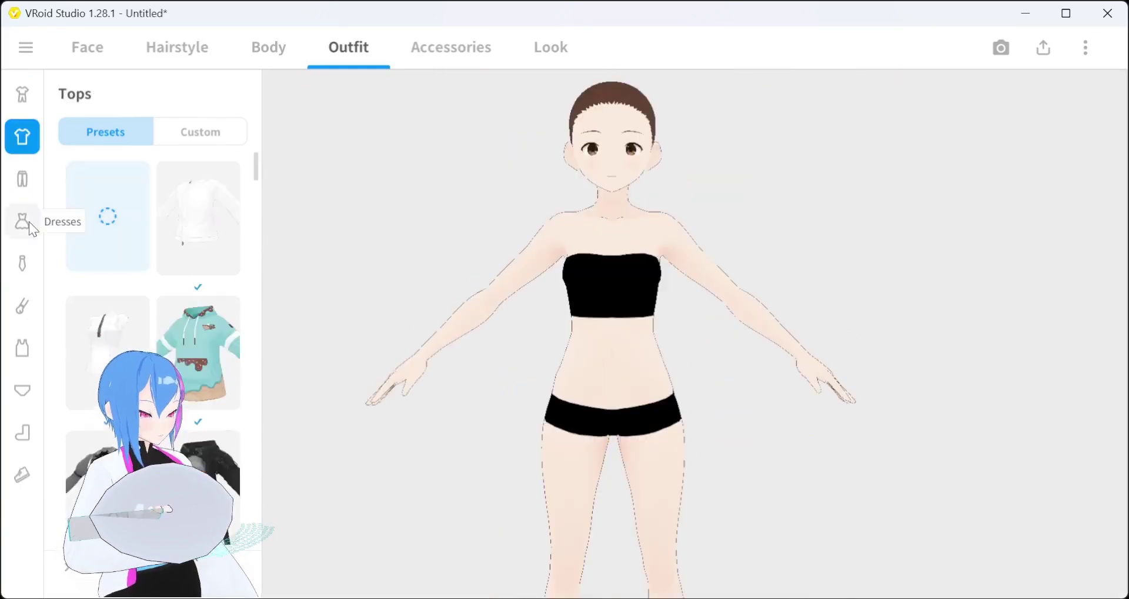
Step: Create a custom Cross Back Strap Dress and set its Skirt Length to -100
{"action": "left_click", "coordinate": [22, 222]}
{"action": "left_click", "coordinate": [221, 135]}
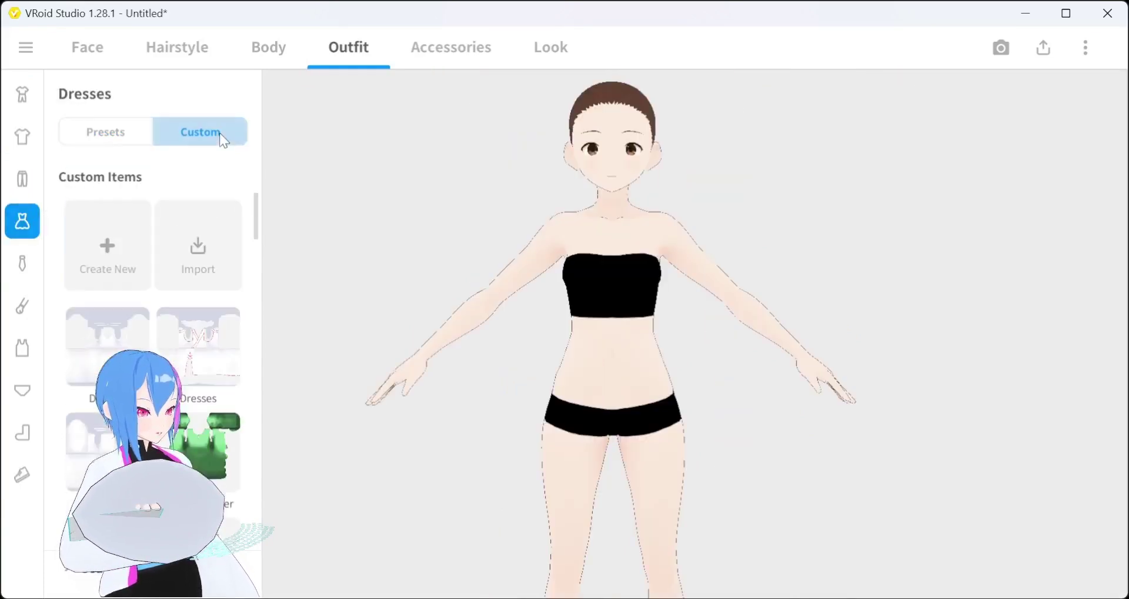
{"action": "left_click", "coordinate": [103, 222]}
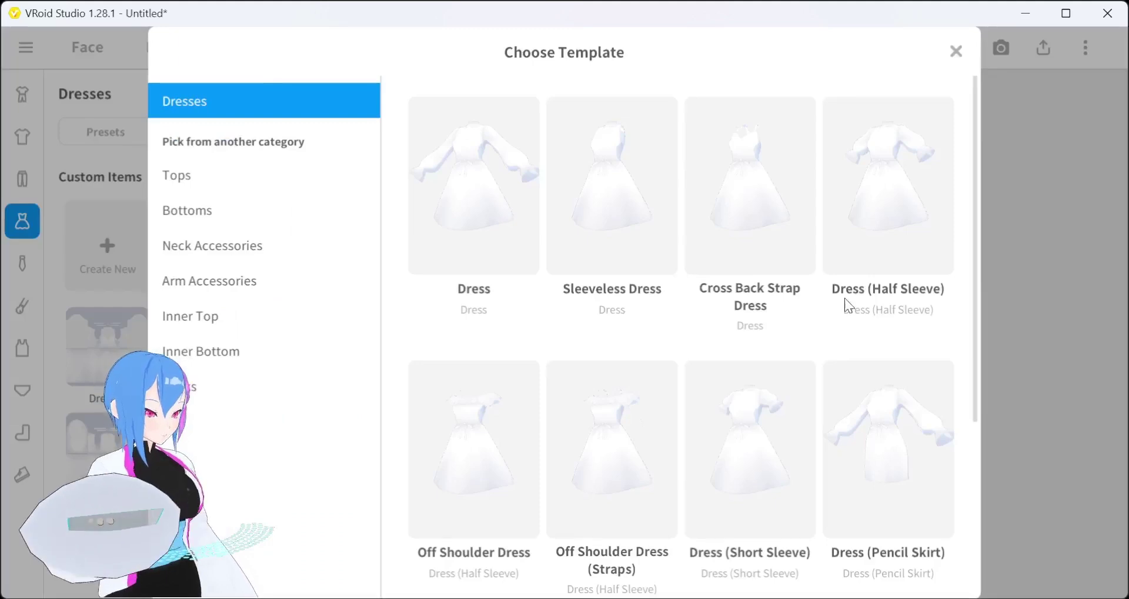
{"action": "left_click", "coordinate": [761, 177]}
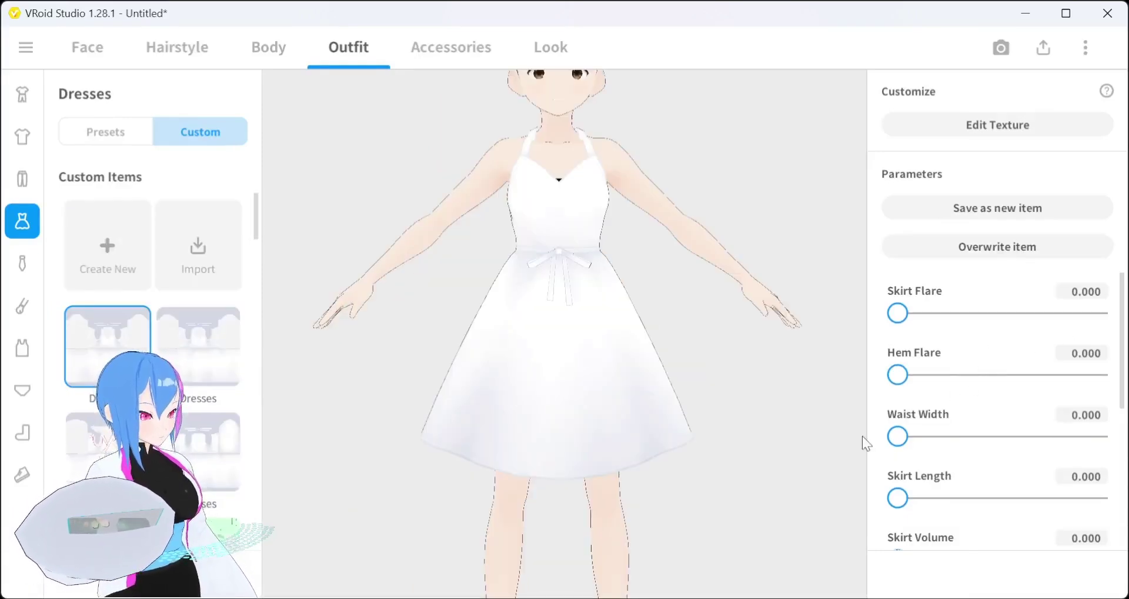
{"action": "left_click_drag", "start_coordinate": [897, 497], "coordinate": [1126, 518]}
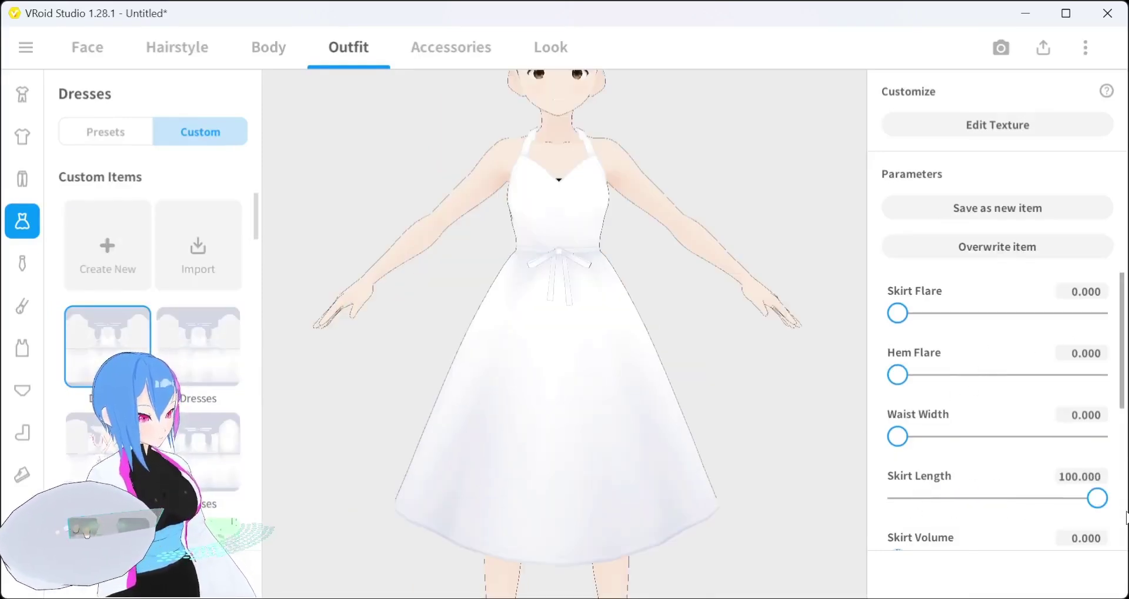
{"action": "left_click", "coordinate": [1057, 477]}
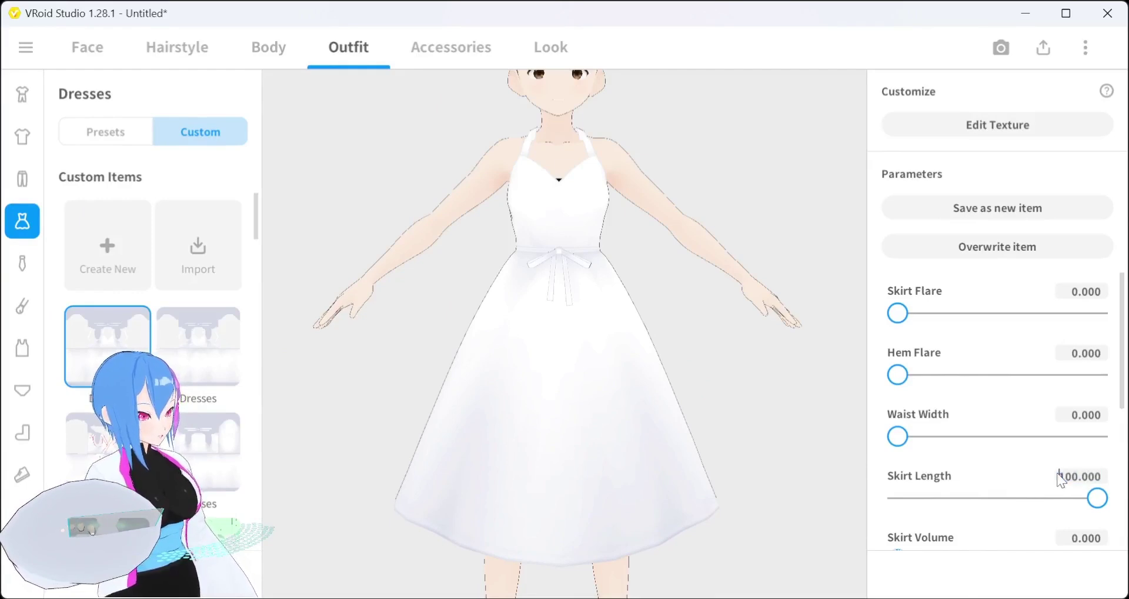
{"action": "type", "text": "-"}
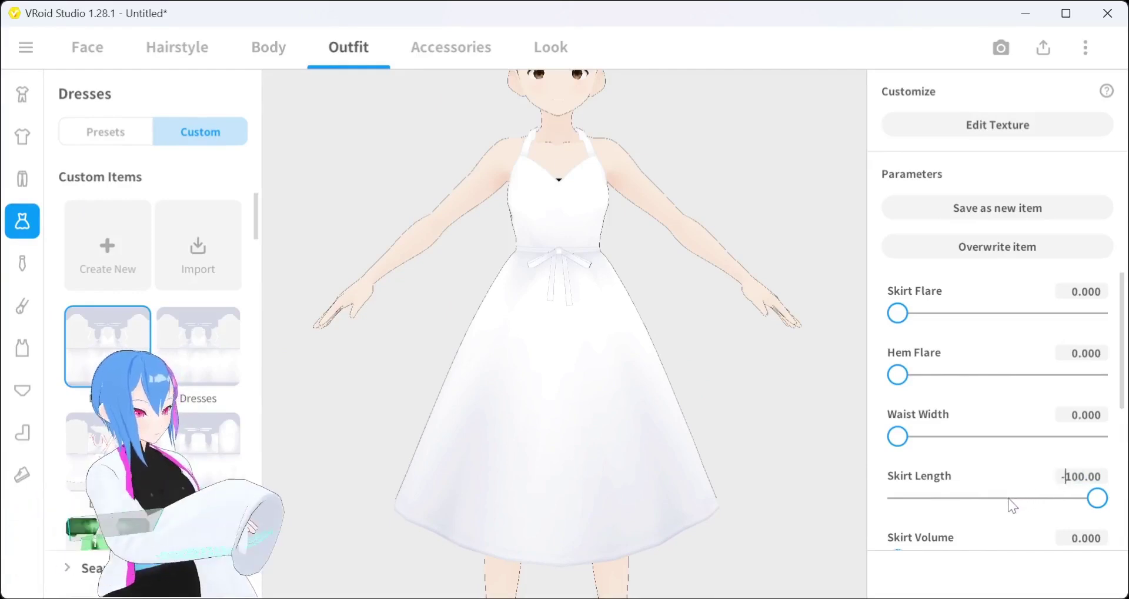
{"action": "key", "text": "Return"}
{"action": "scroll", "coordinate": [609, 449], "scroll_direction": "down", "scroll_amount": 3}
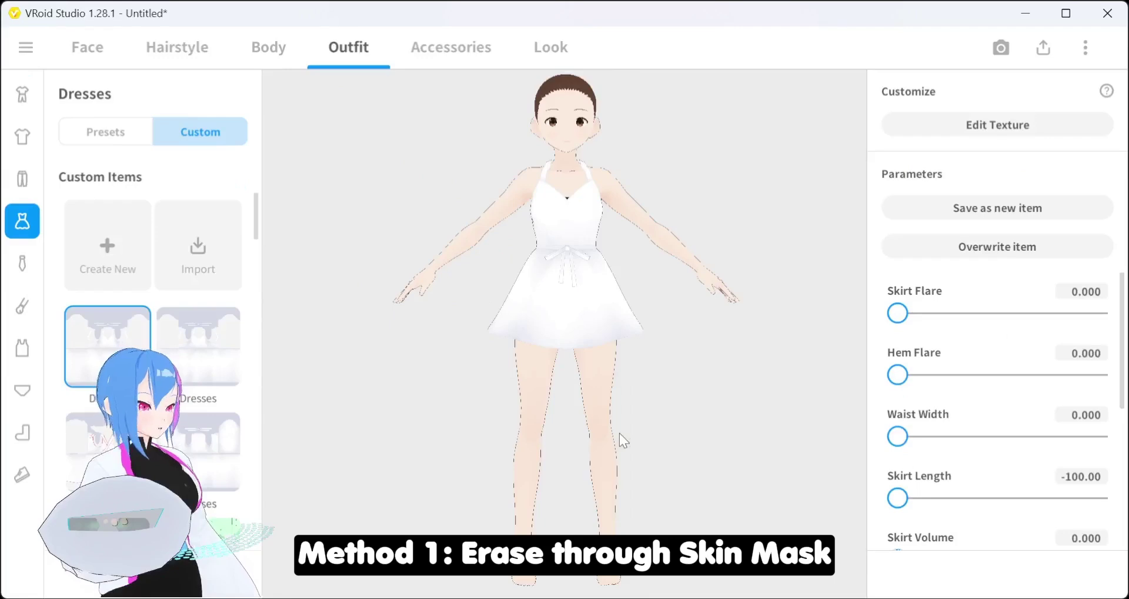
Step: Ready a wide, mirrored black brush on the dress's Default Design skin mask
{"action": "left_click", "coordinate": [1006, 130]}
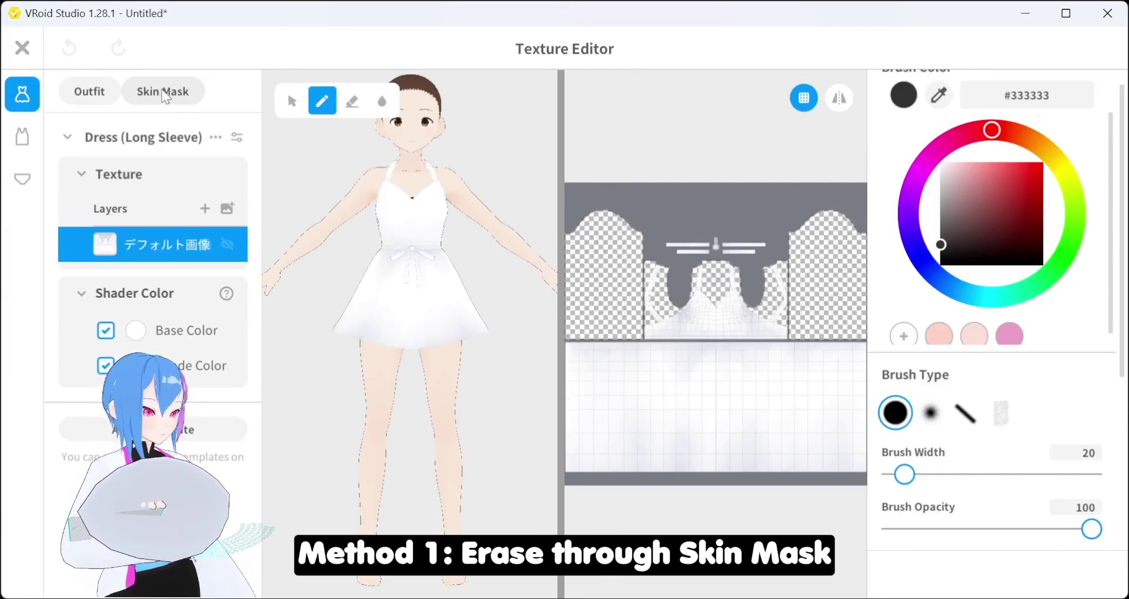
{"action": "left_click", "coordinate": [165, 94]}
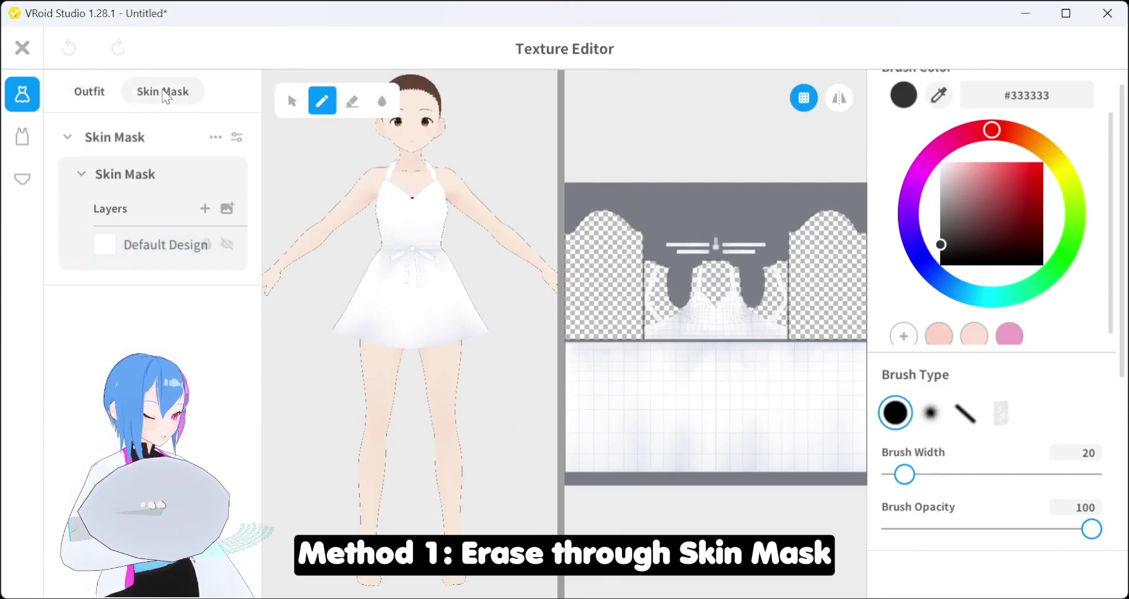
{"action": "left_click", "coordinate": [178, 257]}
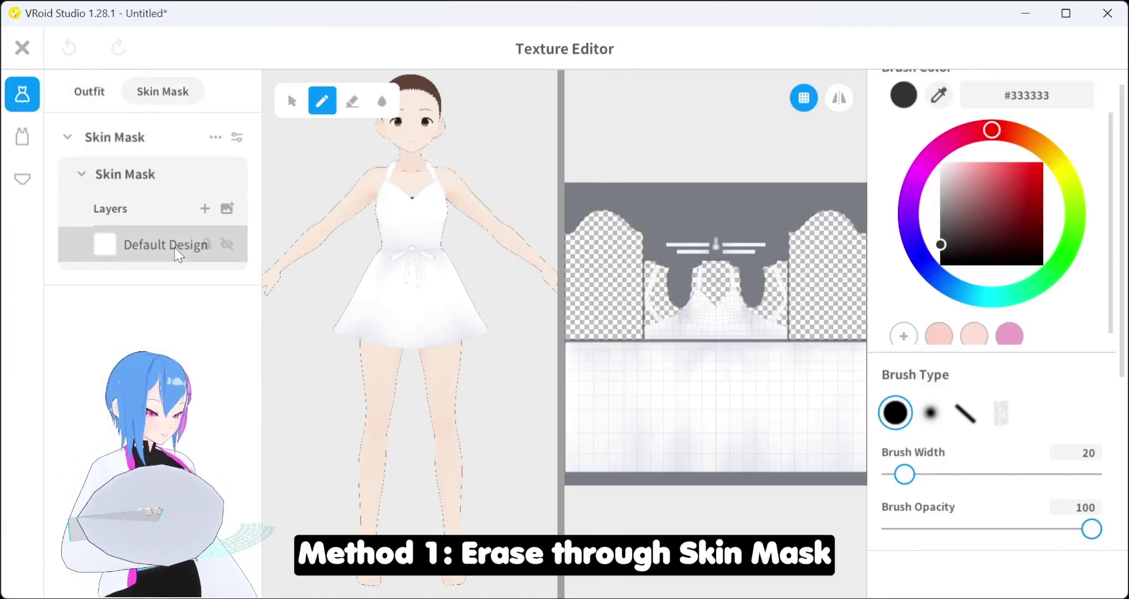
{"action": "left_click_drag", "start_coordinate": [941, 245], "coordinate": [928, 279]}
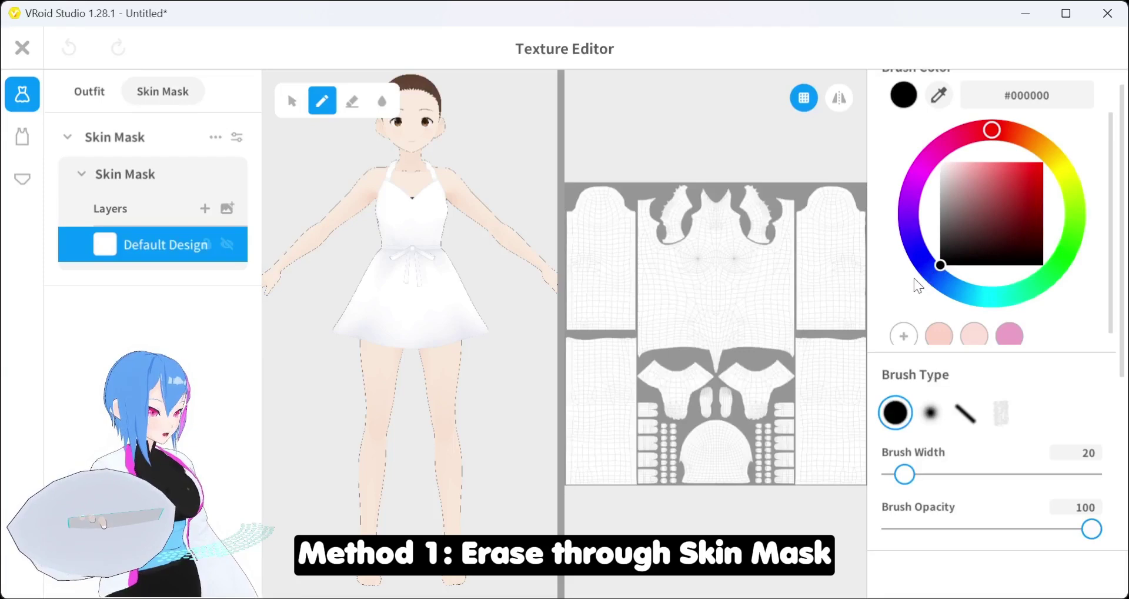
{"action": "key", "text": "bracketright"}
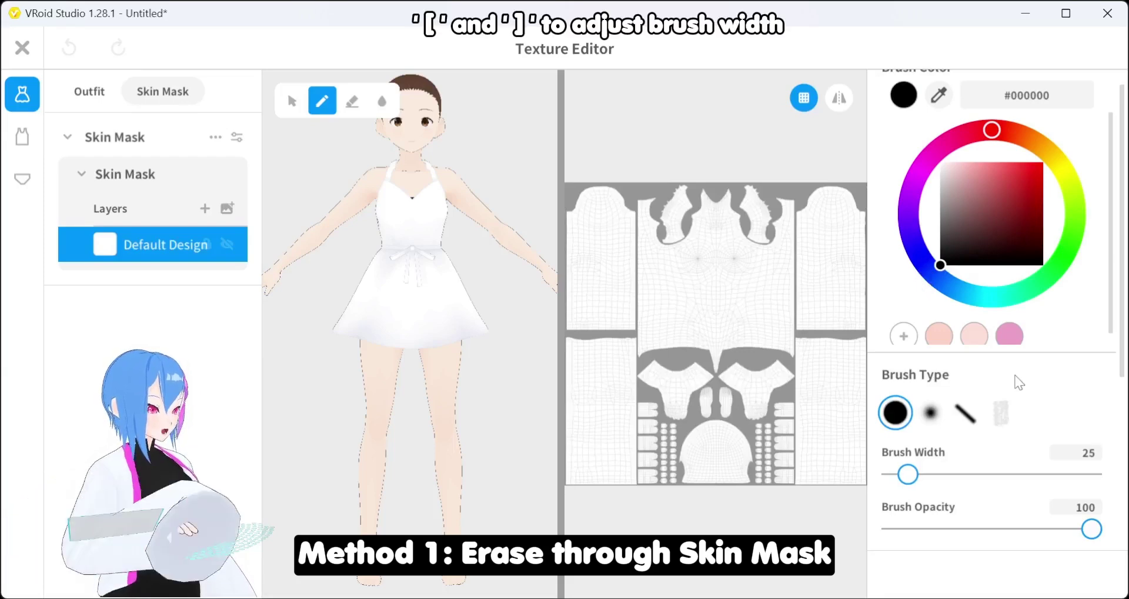
{"action": "key", "text": "bracketright"}
{"action": "key", "text": "bracketright"}
{"action": "key", "text": "bracketright"}
{"action": "key", "text": "bracketright"}
{"action": "key", "text": "bracketright"}
{"action": "key", "text": "bracketright"}
{"action": "key", "text": "bracketright"}
{"action": "key", "text": "bracketright"}
{"action": "key", "text": "bracketright"}
{"action": "key", "text": "bracketright"}
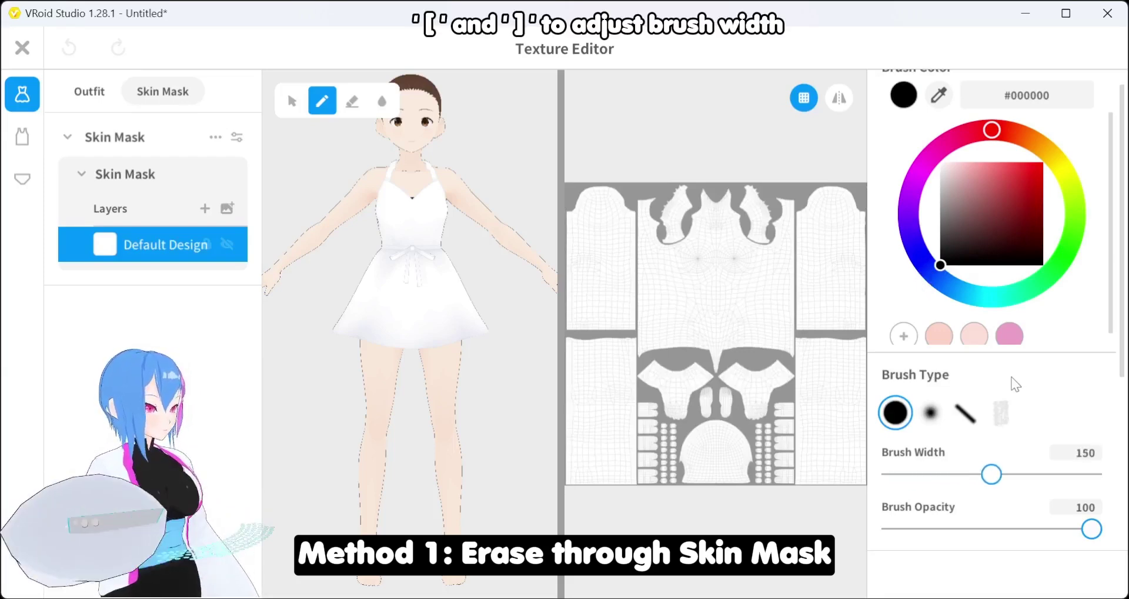
{"action": "key", "text": "bracketright"}
{"action": "key", "text": "bracketright"}
{"action": "key", "text": "bracketright"}
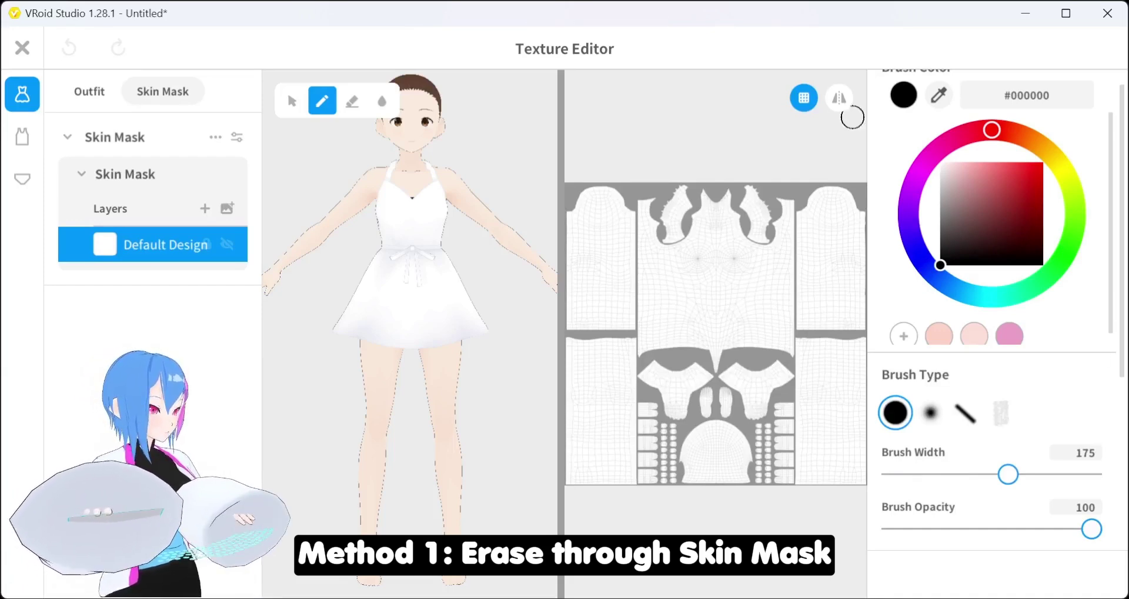
{"action": "left_click", "coordinate": [839, 97]}
Step: Paint the skin mask black over both legs, the chest and the back torso
{"action": "middle_click_drag", "start_coordinate": [363, 390], "coordinate": [364, 331]}
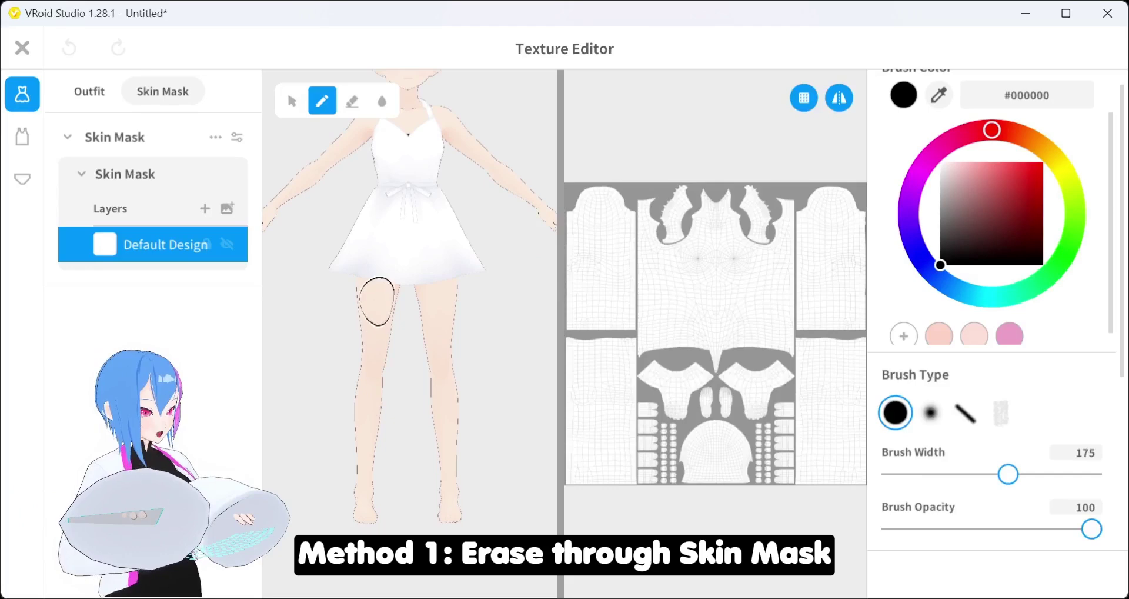
{"action": "left_click_drag", "start_coordinate": [377, 291], "coordinate": [358, 517]}
{"action": "right_click_drag", "start_coordinate": [358, 517], "coordinate": [353, 302]}
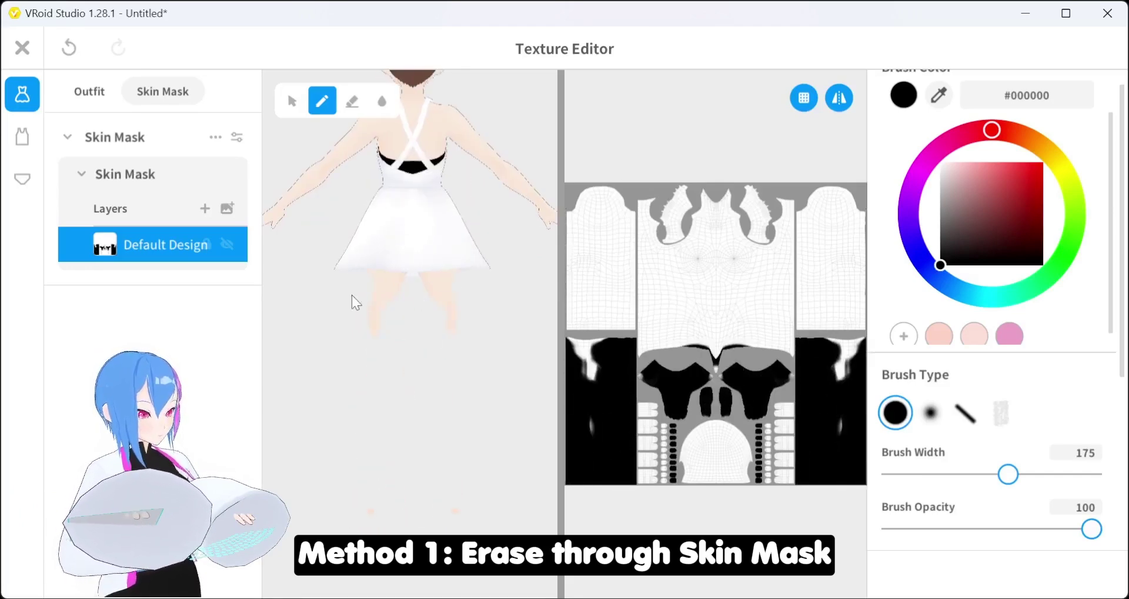
{"action": "left_click_drag", "start_coordinate": [353, 302], "coordinate": [394, 501]}
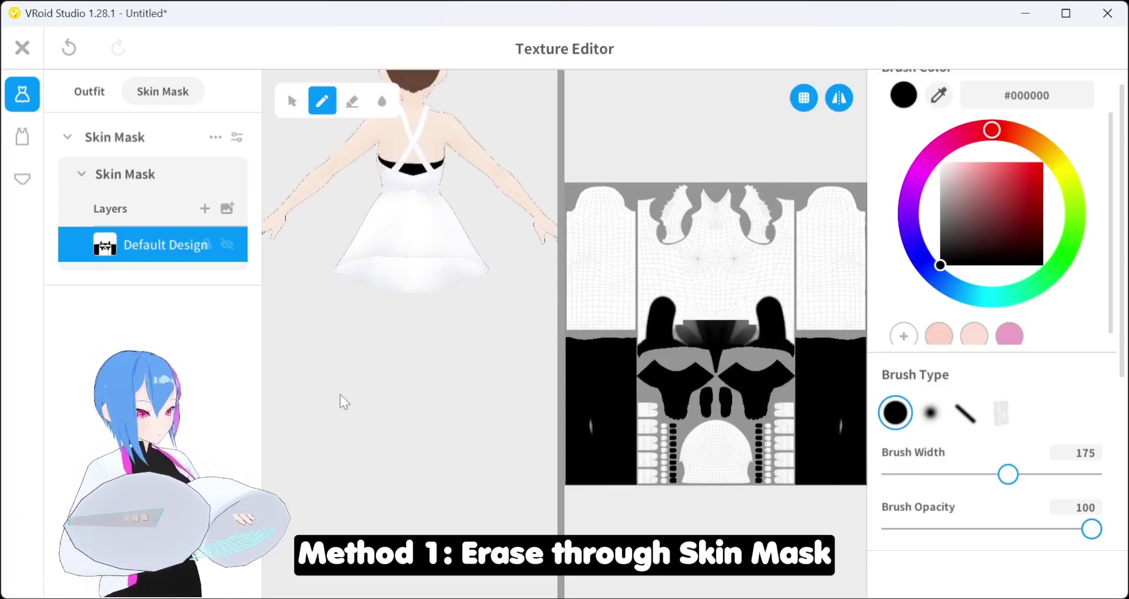
{"action": "mouse_move", "coordinate": [340, 394]}
{"action": "right_mouse_down"}
{"action": "mouse_move", "coordinate": [378, 391]}
{"action": "mouse_move", "coordinate": [442, 435]}
{"action": "right_mouse_up"}
{"action": "left_click_drag", "start_coordinate": [389, 299], "coordinate": [449, 277]}
{"action": "right_click_drag", "start_coordinate": [449, 277], "coordinate": [435, 269]}
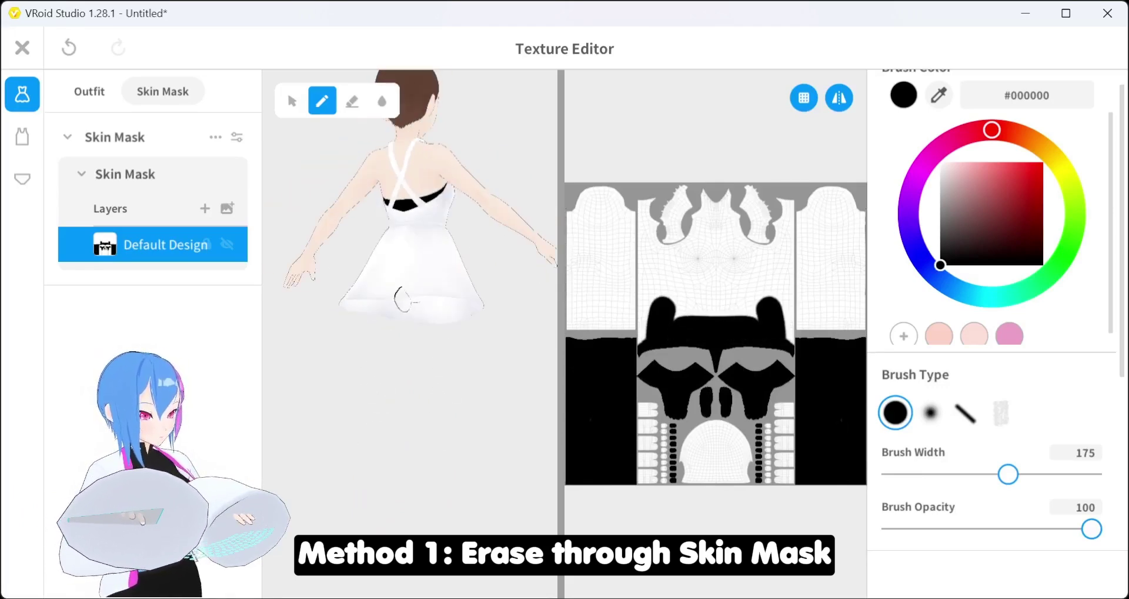
{"action": "left_click_drag", "start_coordinate": [435, 268], "coordinate": [391, 256]}
{"action": "right_click_drag", "start_coordinate": [392, 256], "coordinate": [549, 302]}
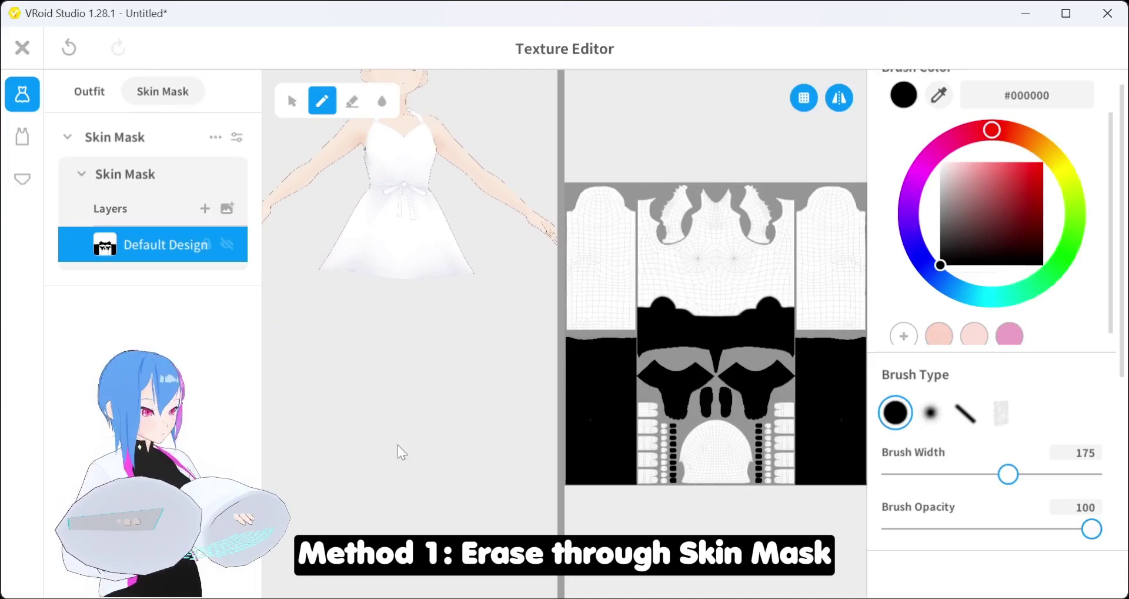
{"action": "scroll", "coordinate": [396, 453], "scroll_direction": "down", "scroll_amount": 5}
{"action": "left_click_drag", "start_coordinate": [560, 353], "coordinate": [604, 353]}
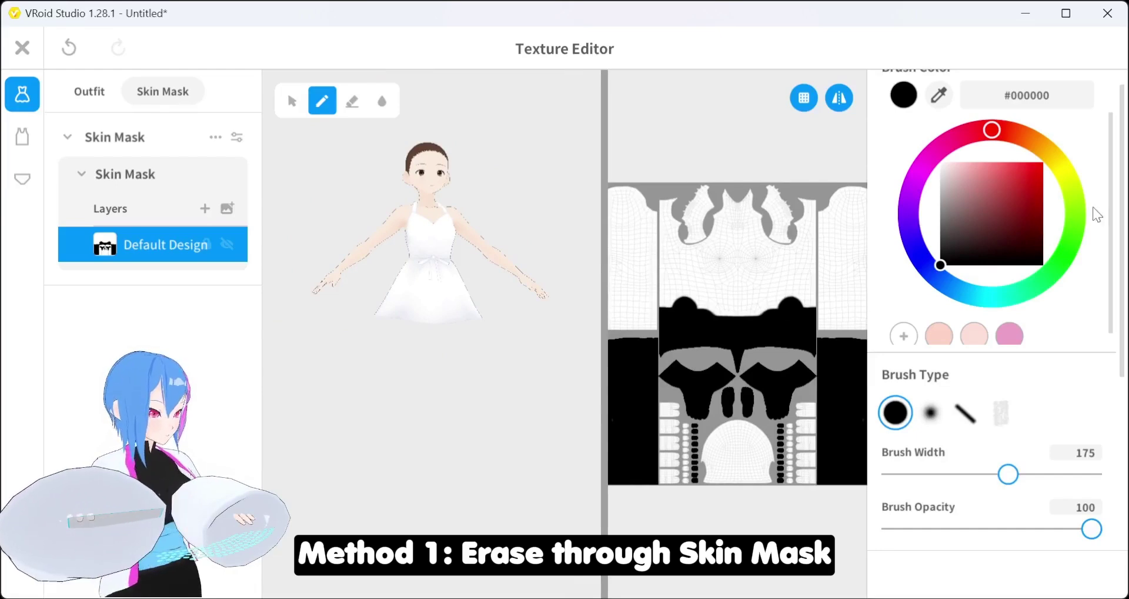
Step: Repaint the skin mask white over the legs and back torso, leaving a small chest patch
{"action": "mouse_move", "coordinate": [980, 216]}
{"action": "left_mouse_down"}
{"action": "mouse_move", "coordinate": [922, 175]}
{"action": "mouse_move", "coordinate": [898, 133]}
{"action": "left_mouse_up"}
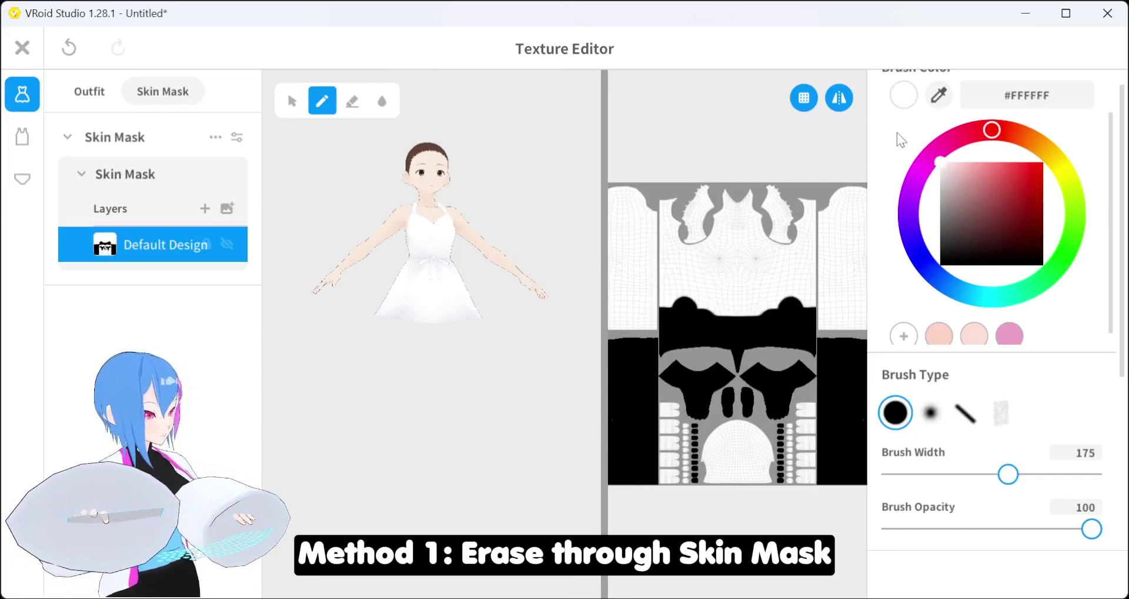
{"action": "mouse_move", "coordinate": [444, 327]}
{"action": "left_mouse_down"}
{"action": "mouse_move", "coordinate": [410, 400]}
{"action": "mouse_move", "coordinate": [405, 475]}
{"action": "left_mouse_up"}
{"action": "right_click_drag", "start_coordinate": [393, 369], "coordinate": [518, 353]}
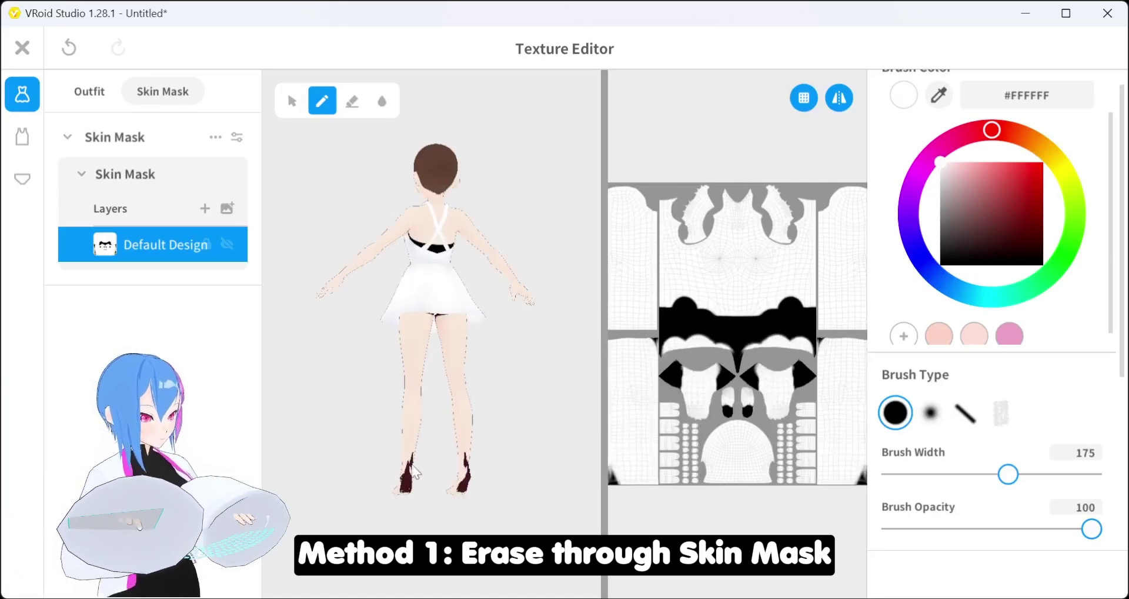
{"action": "left_click_drag", "start_coordinate": [423, 265], "coordinate": [435, 329]}
{"action": "mouse_move", "coordinate": [435, 329]}
{"action": "right_mouse_down"}
{"action": "mouse_move", "coordinate": [437, 310]}
{"action": "mouse_move", "coordinate": [468, 527]}
{"action": "right_mouse_up"}
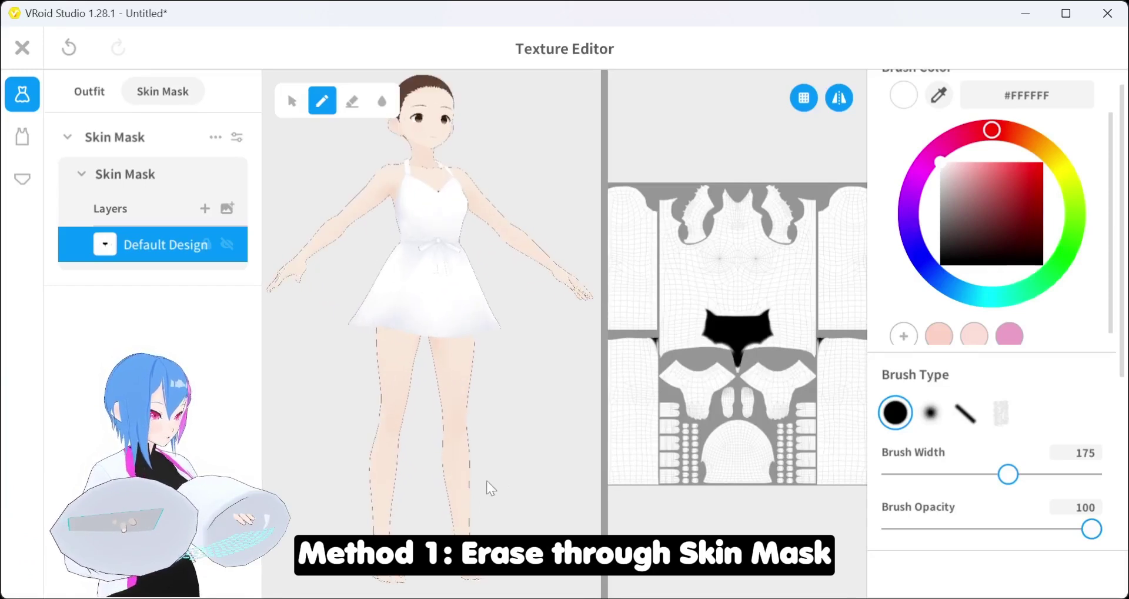
{"action": "scroll", "coordinate": [485, 487], "scroll_direction": "up", "scroll_amount": 5}
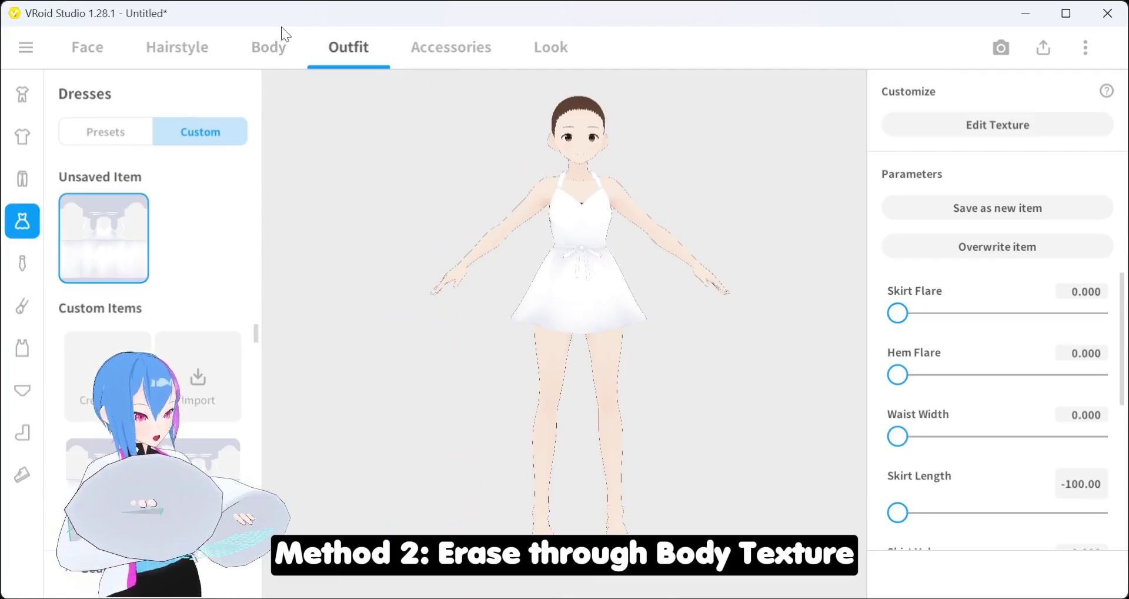
Step: Erase both legs from the body skin texture with a widened eraser
{"action": "left_click", "coordinate": [273, 44]}
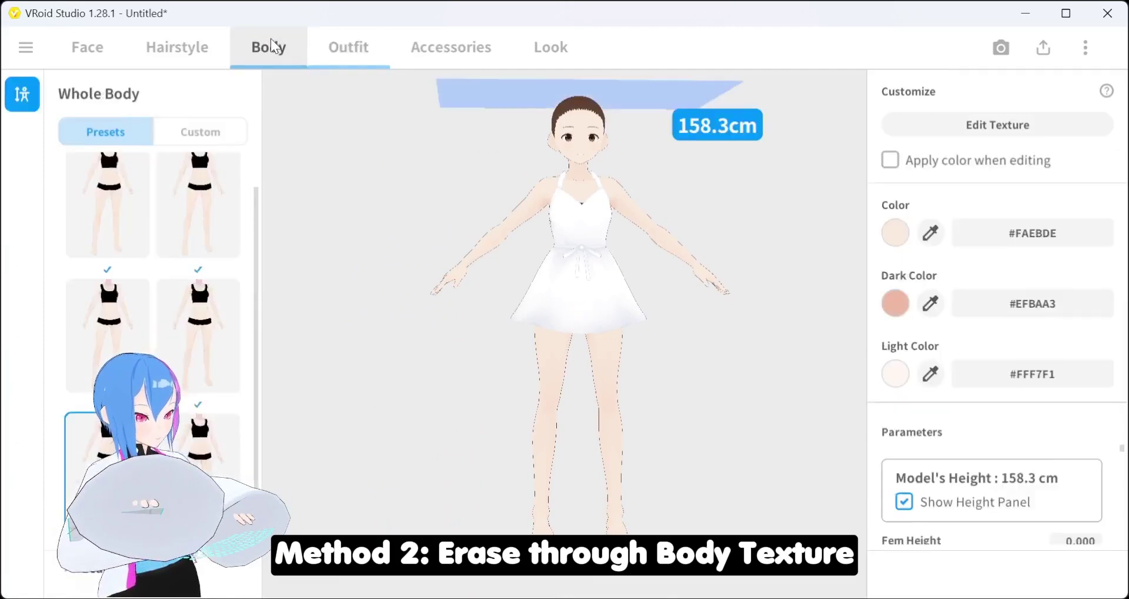
{"action": "left_click", "coordinate": [1047, 130]}
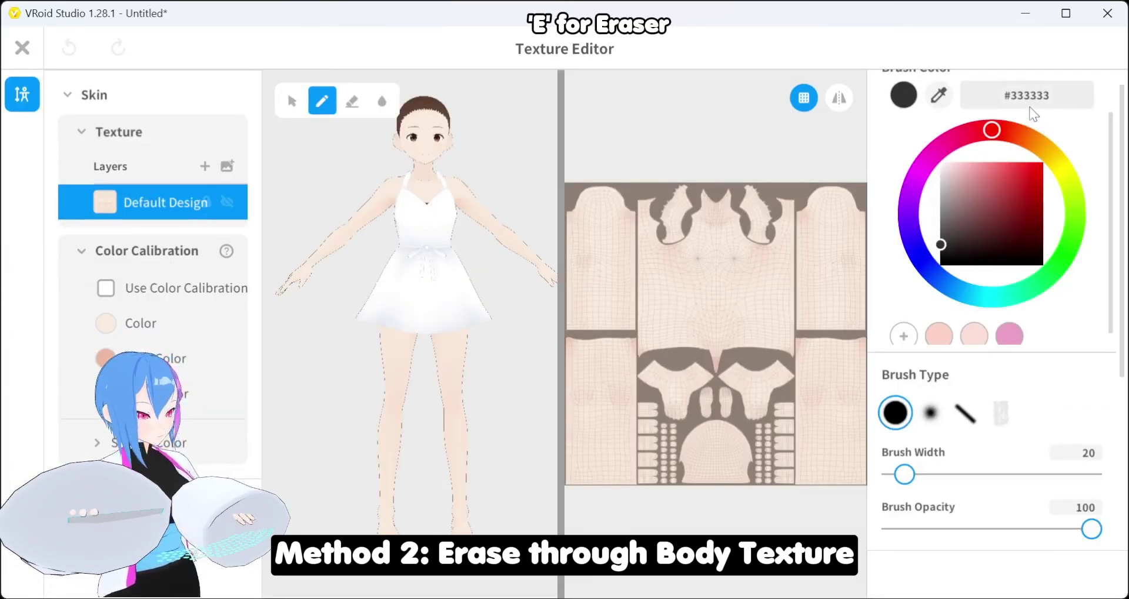
{"action": "key", "text": "e"}
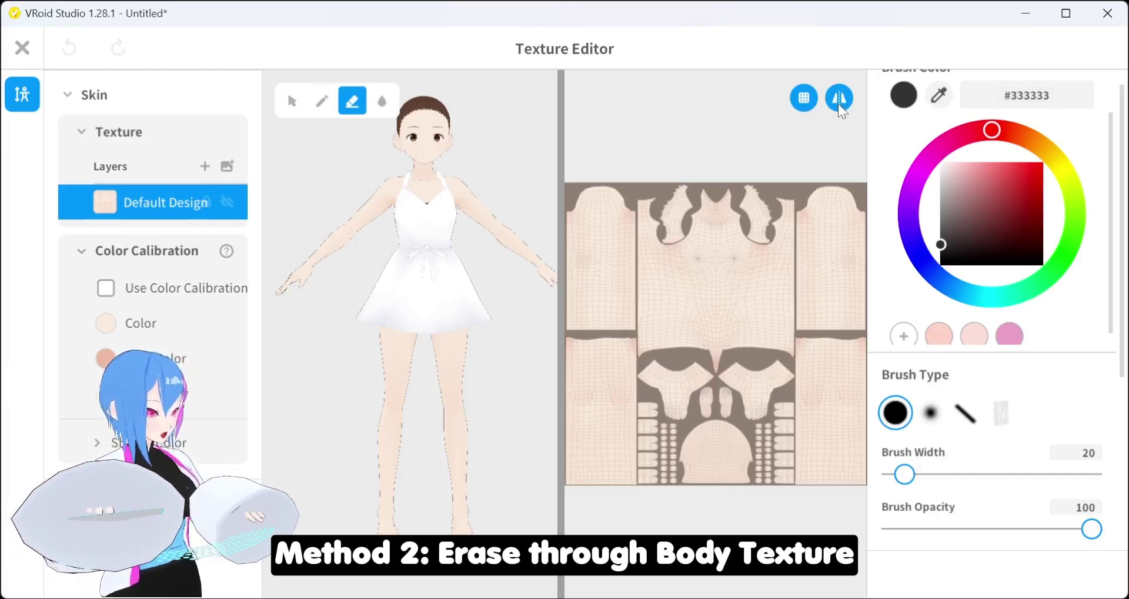
{"action": "key", "text": "bracketright"}
{"action": "key", "text": "bracketright"}
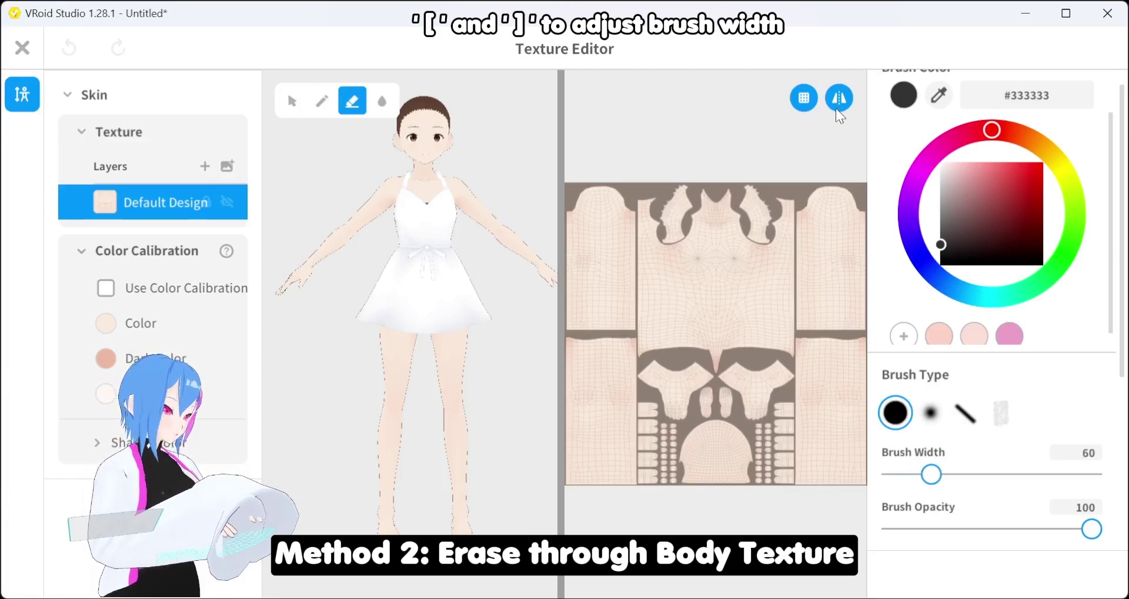
{"action": "key", "text": "bracketright"}
{"action": "key", "text": "bracketright"}
{"action": "key", "text": "bracketright"}
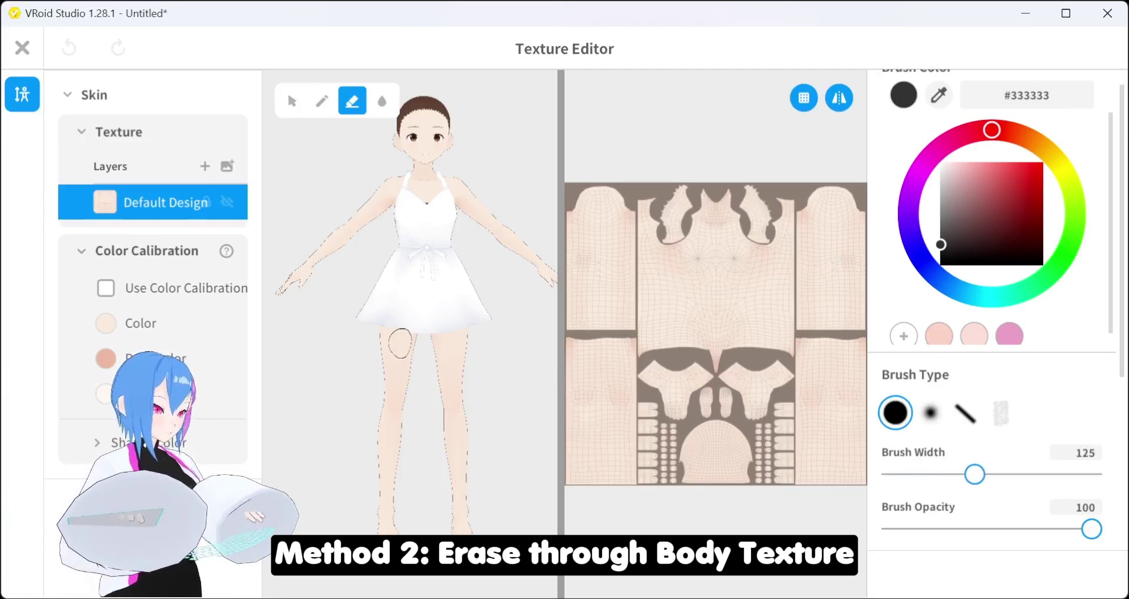
{"action": "left_click_drag", "start_coordinate": [400, 342], "coordinate": [401, 327]}
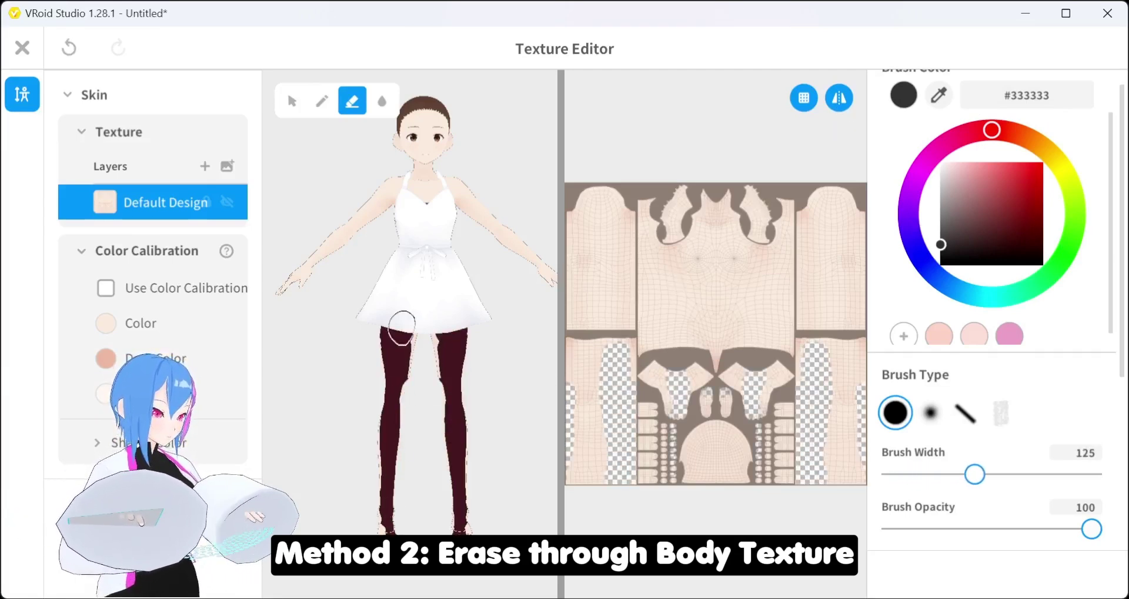
{"action": "right_click_drag", "start_coordinate": [401, 327], "coordinate": [351, 435]}
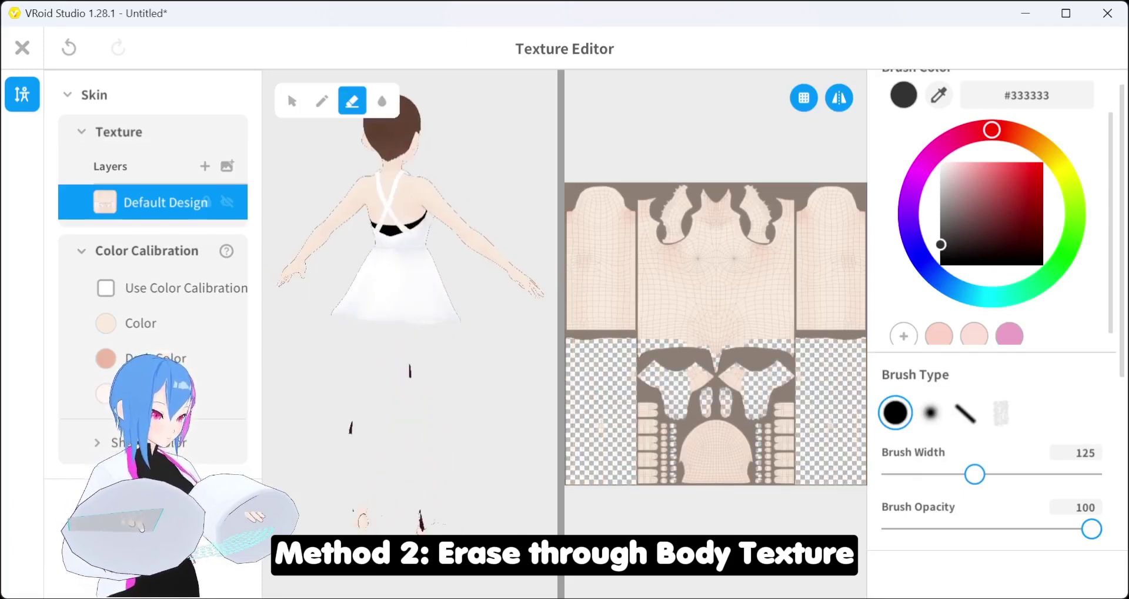
{"action": "right_click_drag", "start_coordinate": [363, 520], "coordinate": [429, 361]}
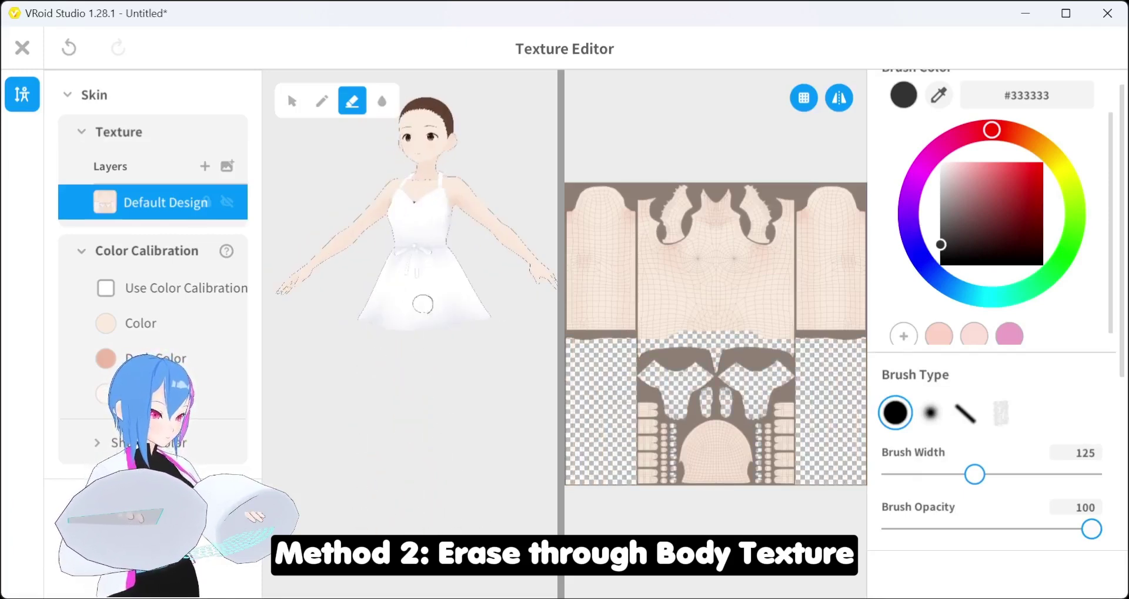
{"action": "scroll", "coordinate": [417, 304], "scroll_direction": "down", "scroll_amount": 2}
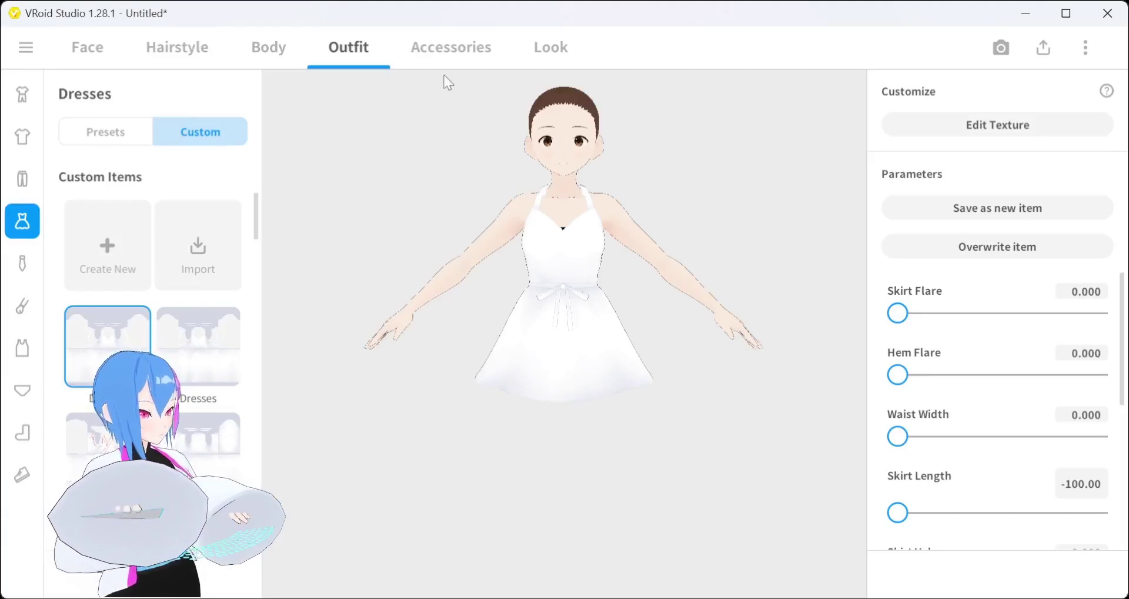
Step: Add a Cat Tail accessory to the model
{"action": "left_click", "coordinate": [474, 59]}
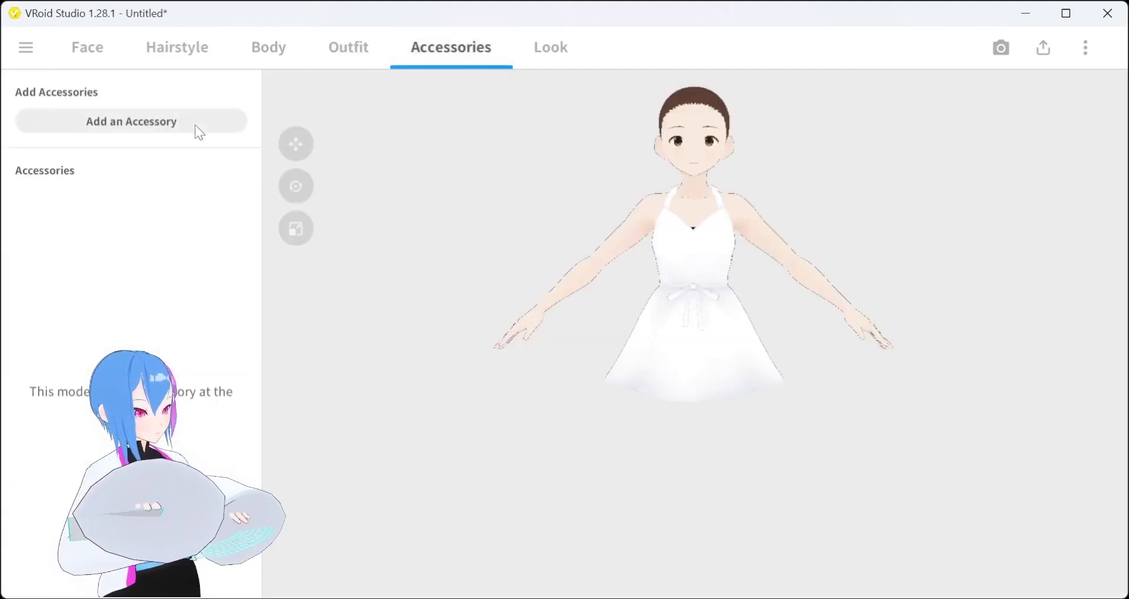
{"action": "left_click", "coordinate": [140, 130]}
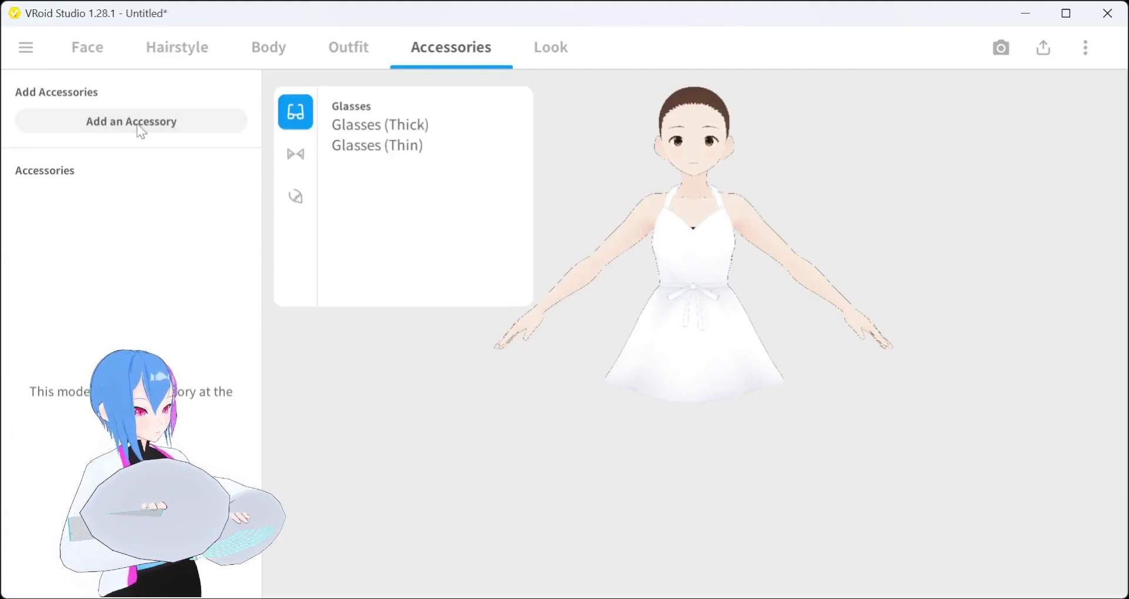
{"action": "left_click", "coordinate": [297, 197]}
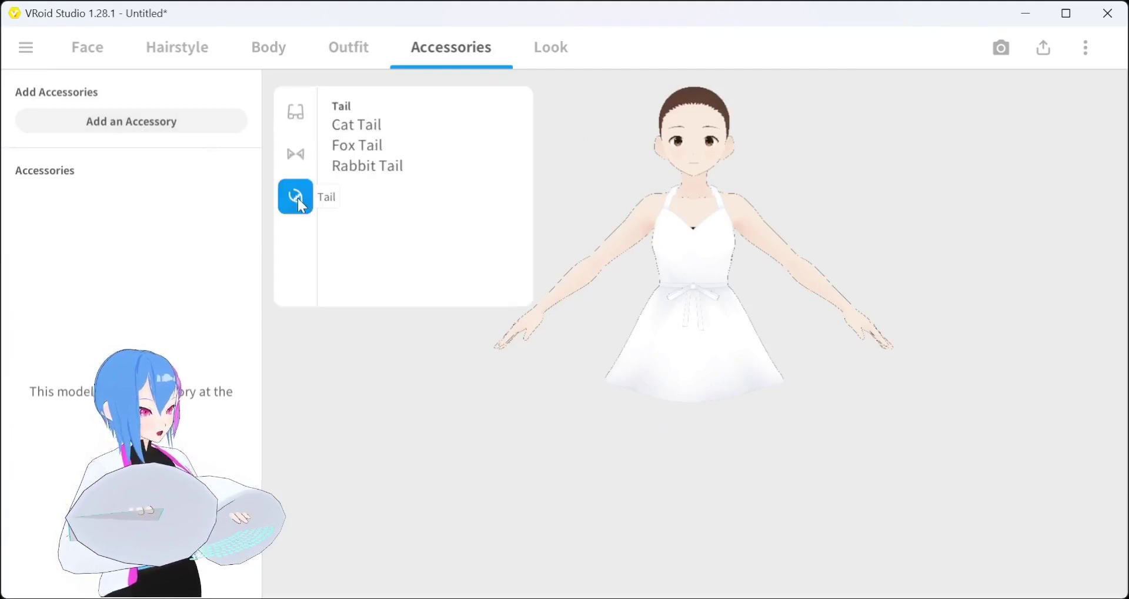
{"action": "left_click", "coordinate": [386, 125]}
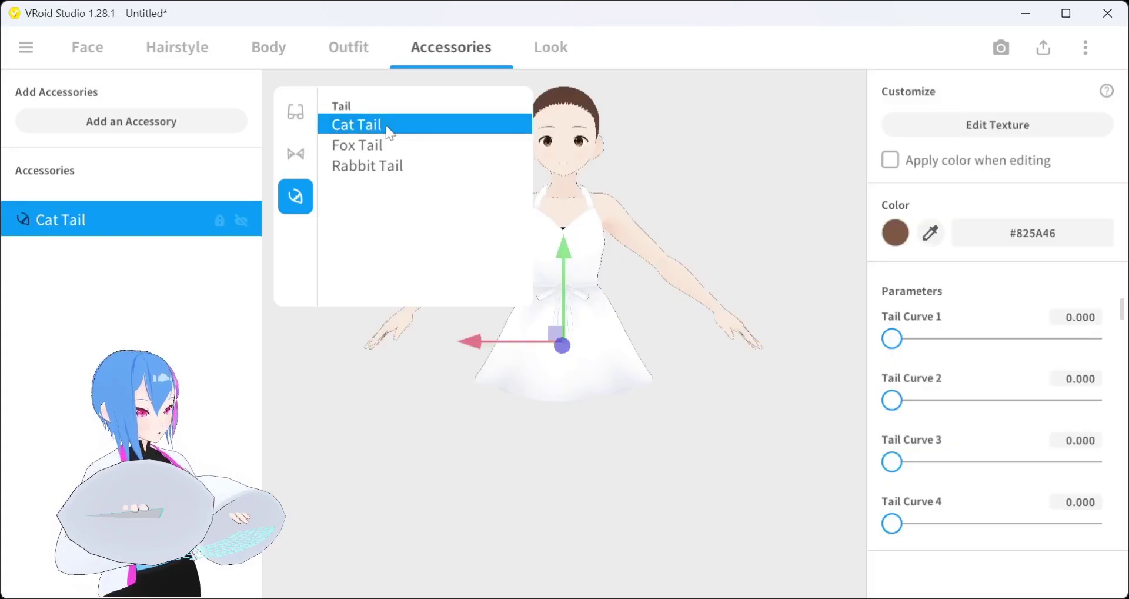
{"action": "mouse_move", "coordinate": [678, 416]}
{"action": "right_mouse_down"}
{"action": "mouse_move", "coordinate": [599, 405]}
{"action": "mouse_move", "coordinate": [638, 406]}
{"action": "right_mouse_up"}
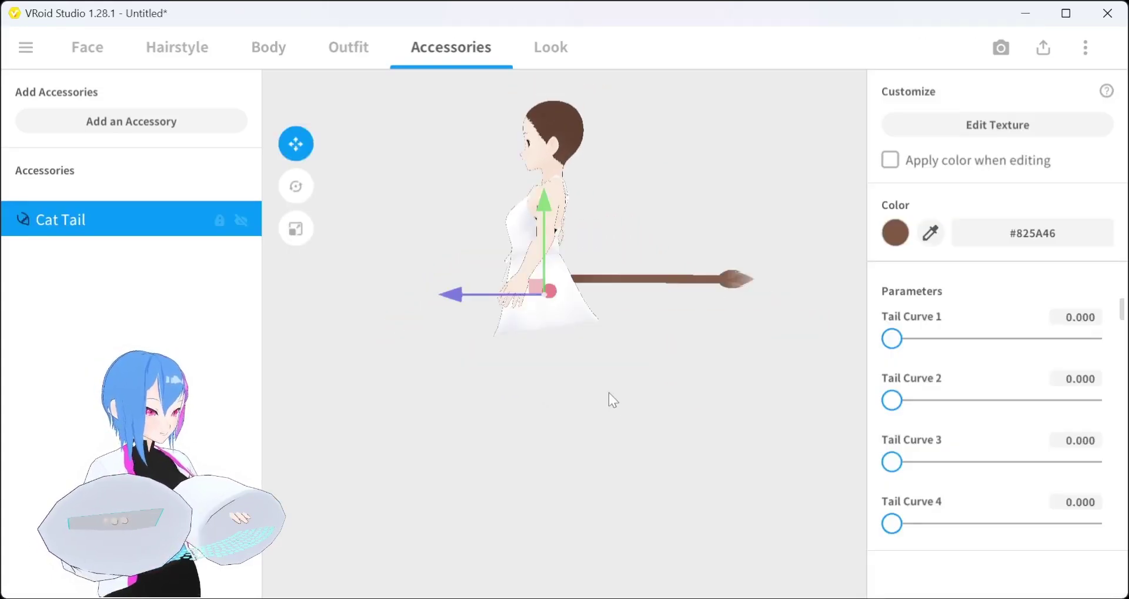
Step: Rotate the cat tail to hang straight down and shift it slightly forward
{"action": "left_click", "coordinate": [296, 186]}
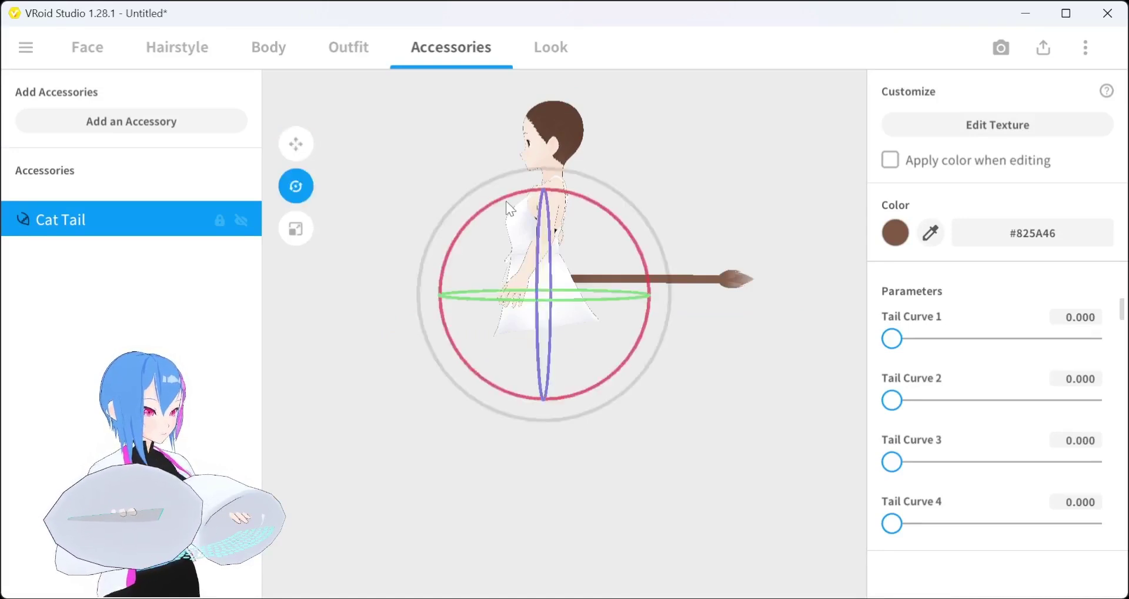
{"action": "left_click_drag", "start_coordinate": [507, 202], "coordinate": [641, 256]}
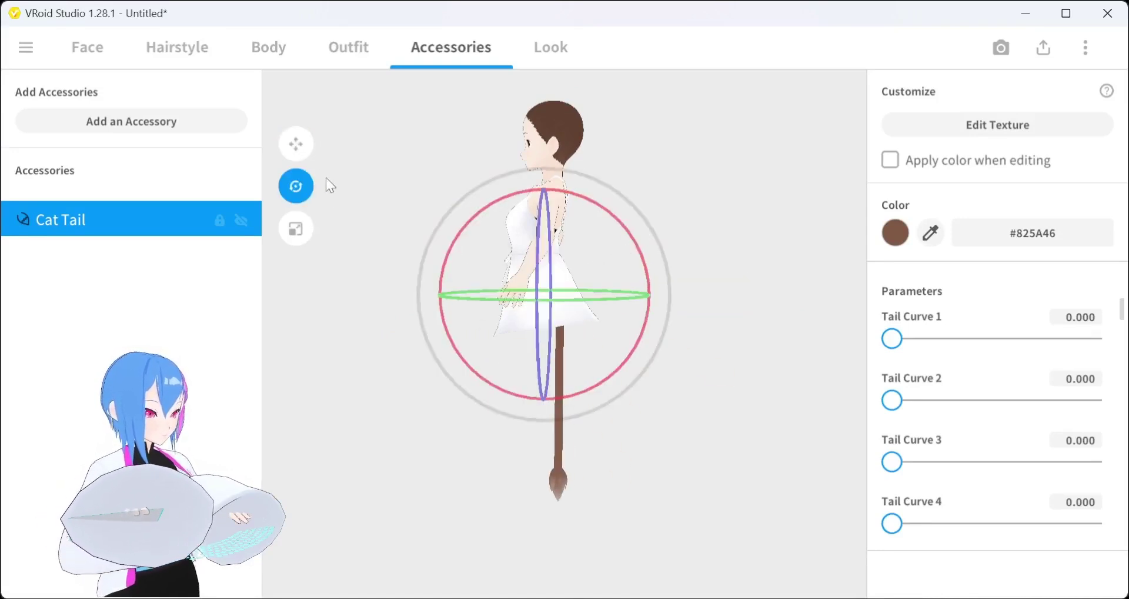
{"action": "left_click", "coordinate": [285, 146]}
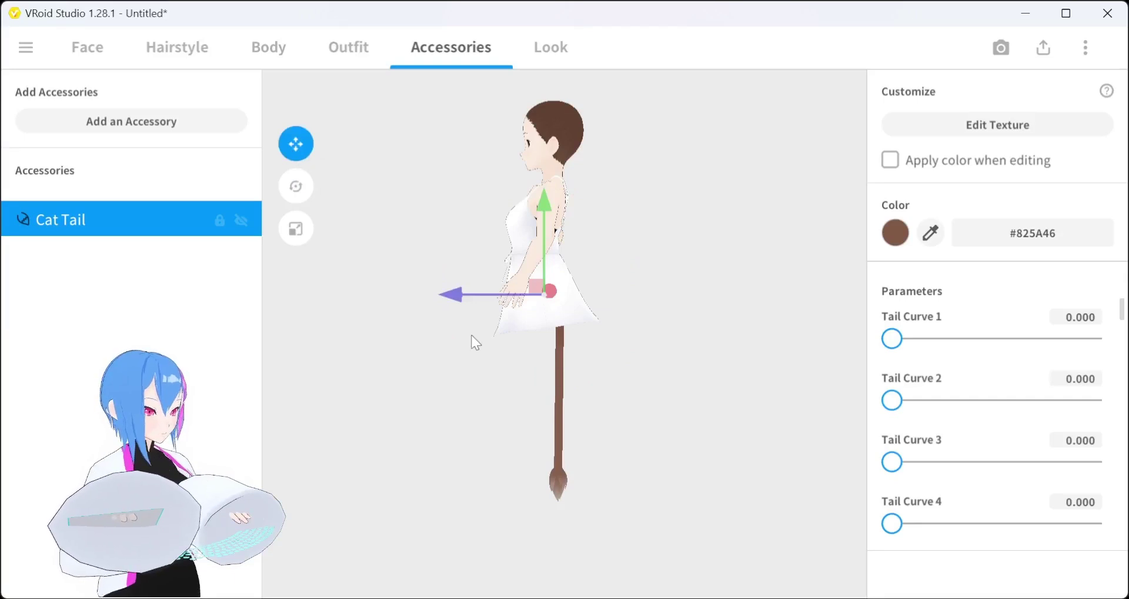
{"action": "left_click_drag", "start_coordinate": [450, 295], "coordinate": [433, 309]}
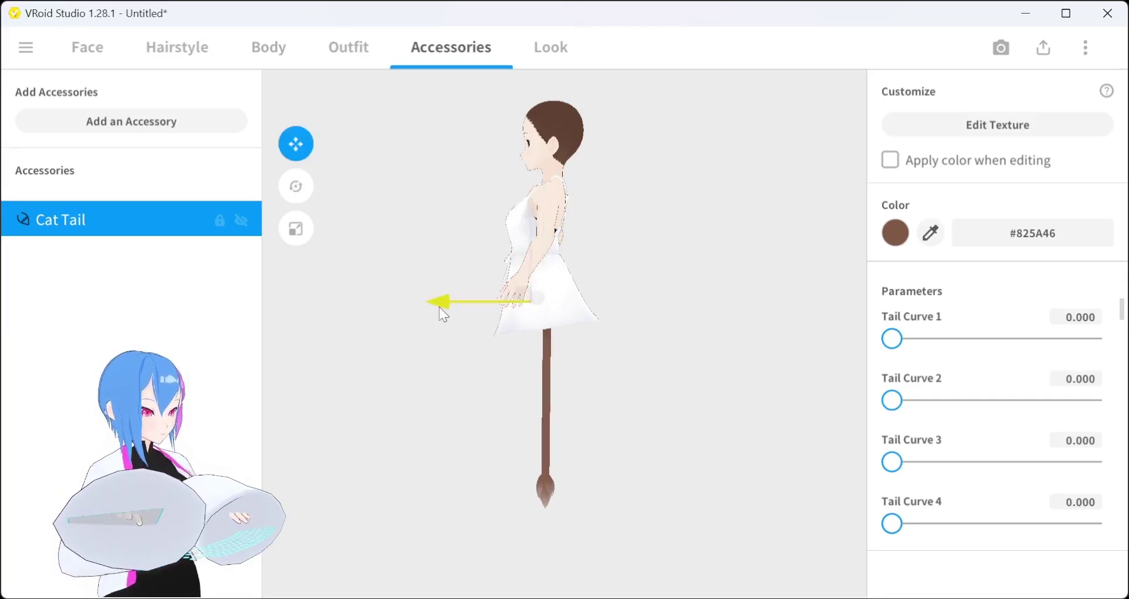
{"action": "right_click_drag", "start_coordinate": [433, 309], "coordinate": [673, 337]}
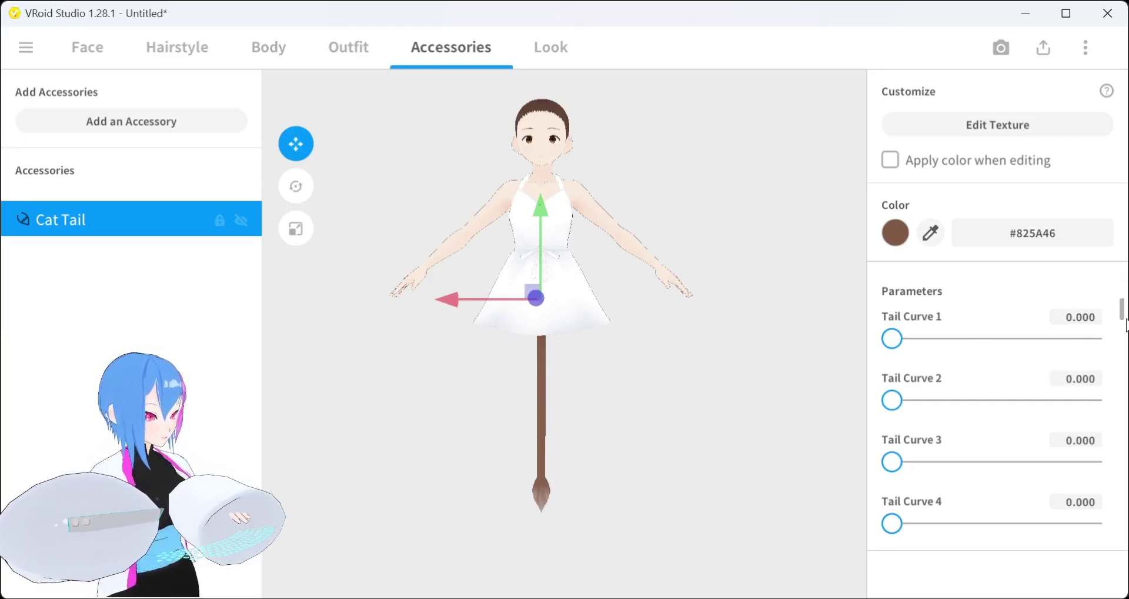
Step: Set the cat tail's Combined Joint Length to 2.000
{"action": "left_click_drag", "start_coordinate": [1123, 321], "coordinate": [1123, 500]}
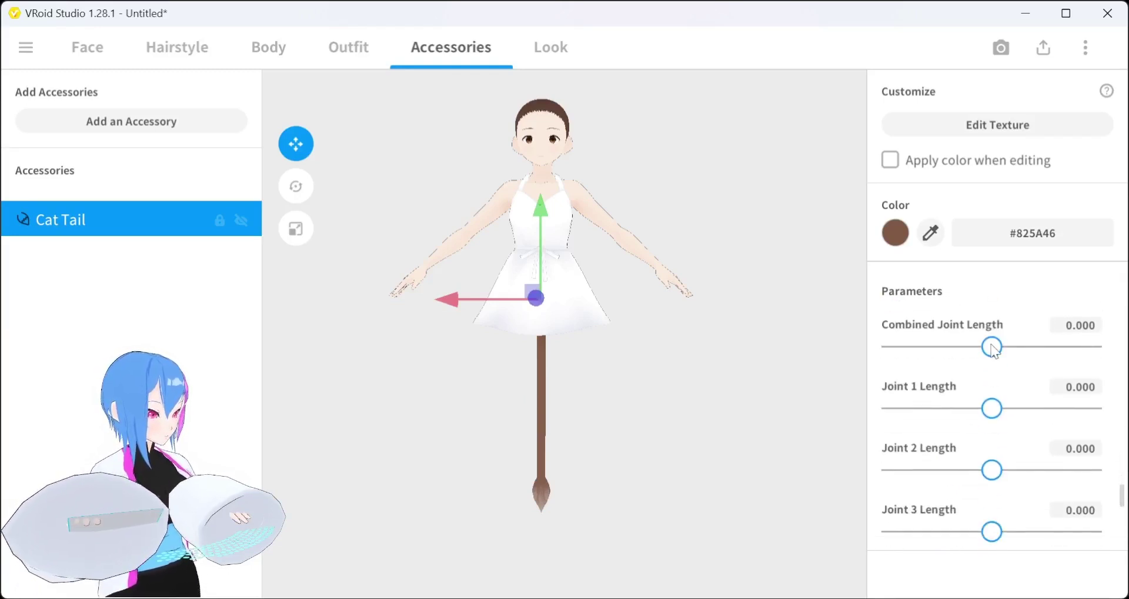
{"action": "left_click_drag", "start_coordinate": [994, 351], "coordinate": [1126, 353]}
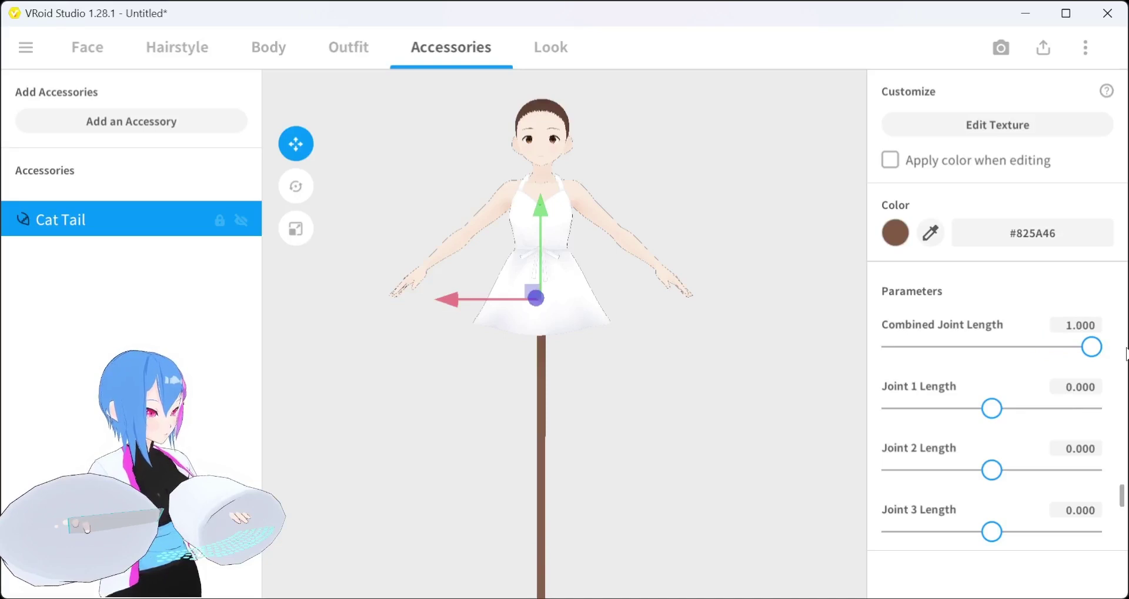
{"action": "middle_click_drag", "start_coordinate": [776, 400], "coordinate": [725, 312]}
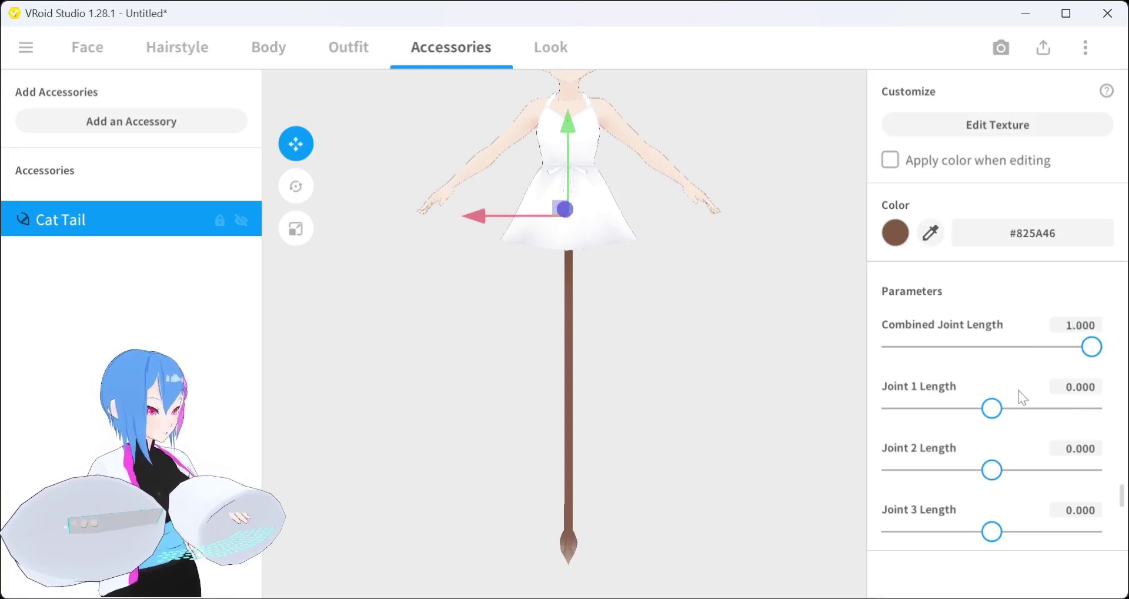
{"action": "key", "text": "BackSpace"}
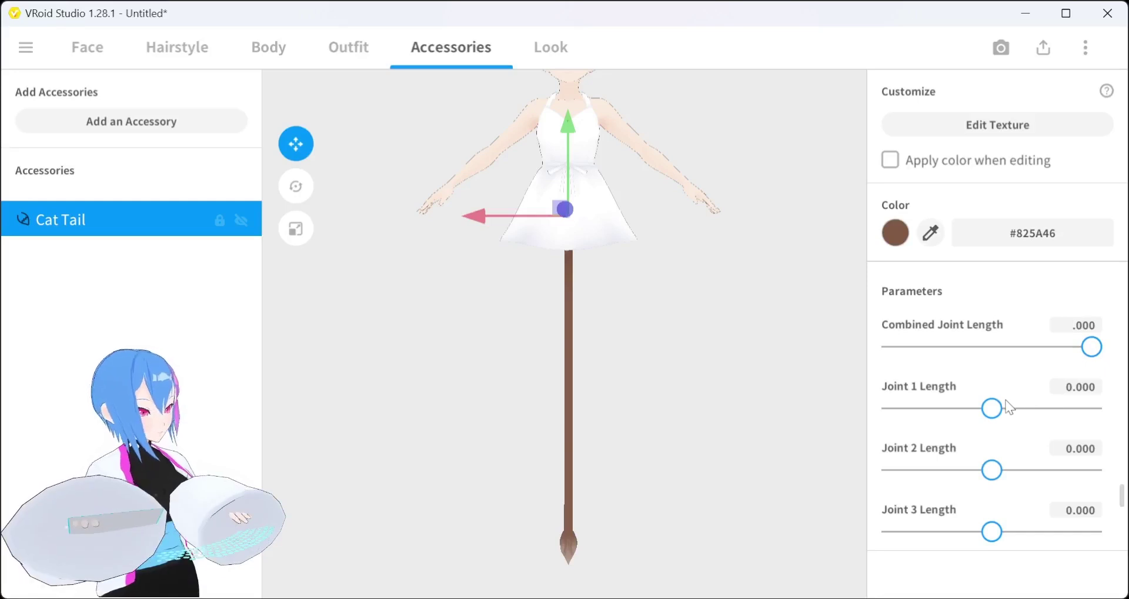
{"action": "type", "text": "2"}
{"action": "key", "text": "Return"}
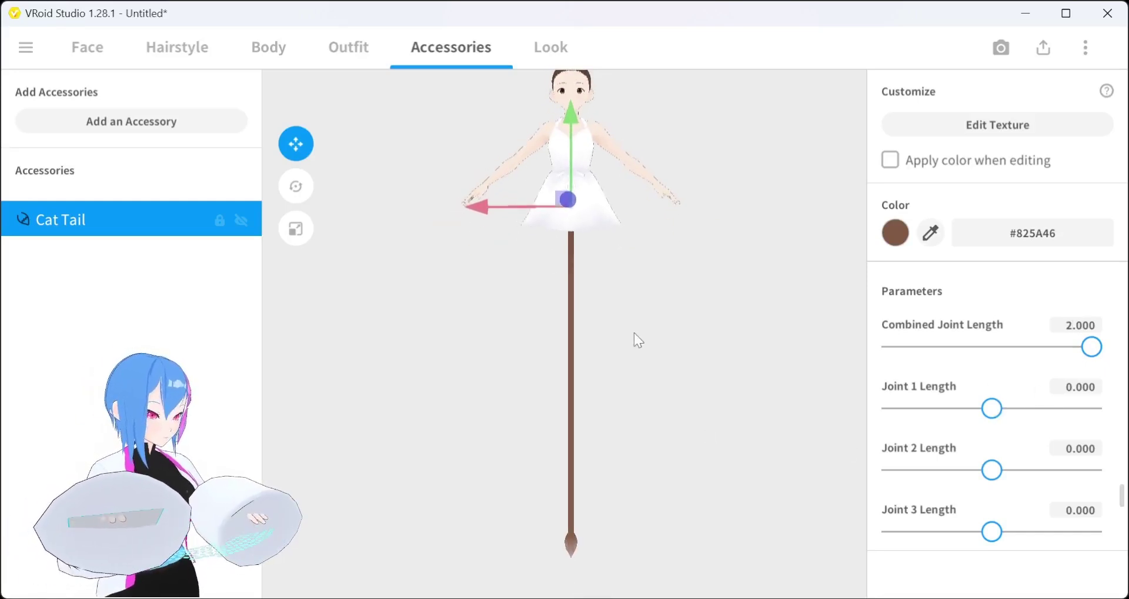
{"action": "right_click_drag", "start_coordinate": [634, 337], "coordinate": [597, 339]}
Step: Raise Tail Curve 2 to 0.097, checking the bend from front and side
{"action": "mouse_move", "coordinate": [561, 291]}
{"action": "right_mouse_down"}
{"action": "mouse_move", "coordinate": [534, 411]}
{"action": "mouse_move", "coordinate": [595, 538]}
{"action": "right_mouse_up"}
{"action": "left_click_drag", "start_coordinate": [1122, 497], "coordinate": [1122, 308]}
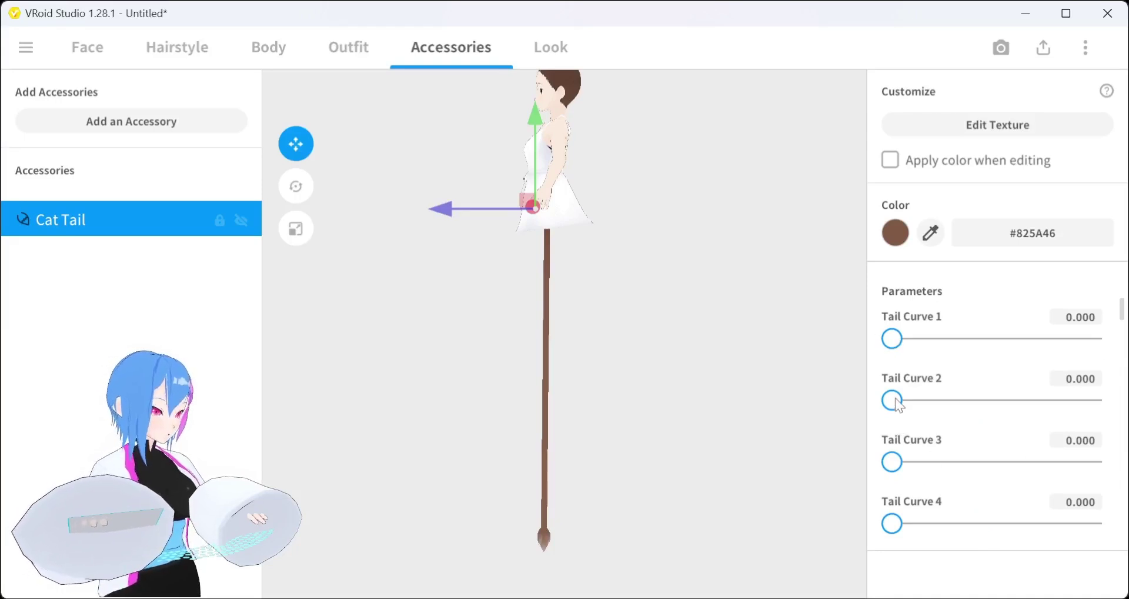
{"action": "left_click_drag", "start_coordinate": [898, 401], "coordinate": [901, 401]}
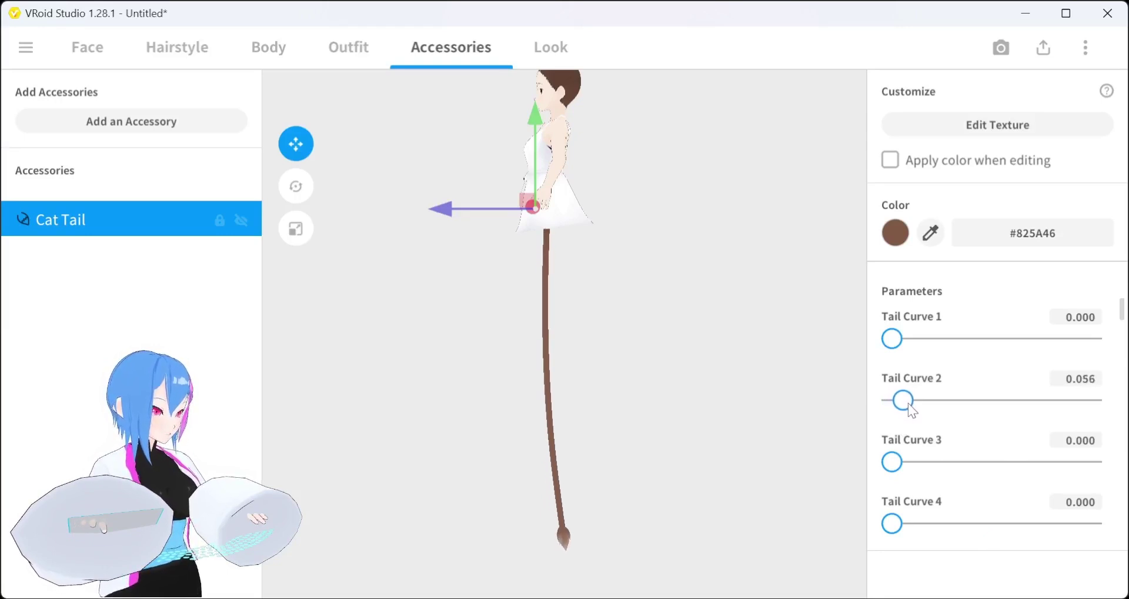
{"action": "left_click_drag", "start_coordinate": [906, 402], "coordinate": [909, 403]}
{"action": "mouse_move", "coordinate": [577, 402]}
{"action": "right_mouse_down"}
{"action": "mouse_move", "coordinate": [602, 404]}
{"action": "mouse_move", "coordinate": [576, 406]}
{"action": "right_mouse_up"}
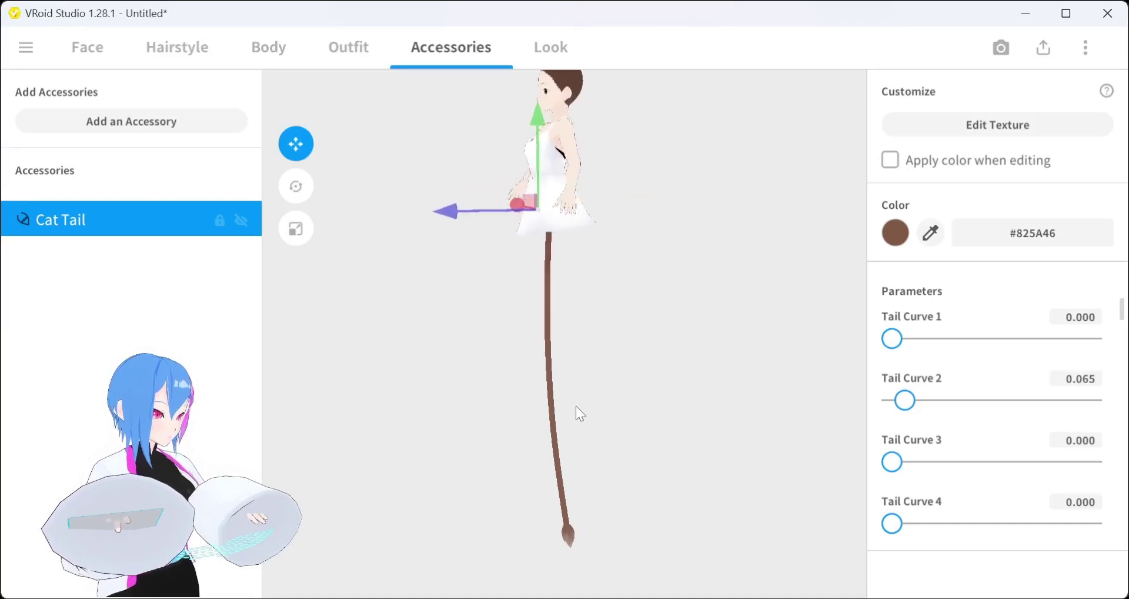
{"action": "left_click_drag", "start_coordinate": [909, 400], "coordinate": [915, 400]}
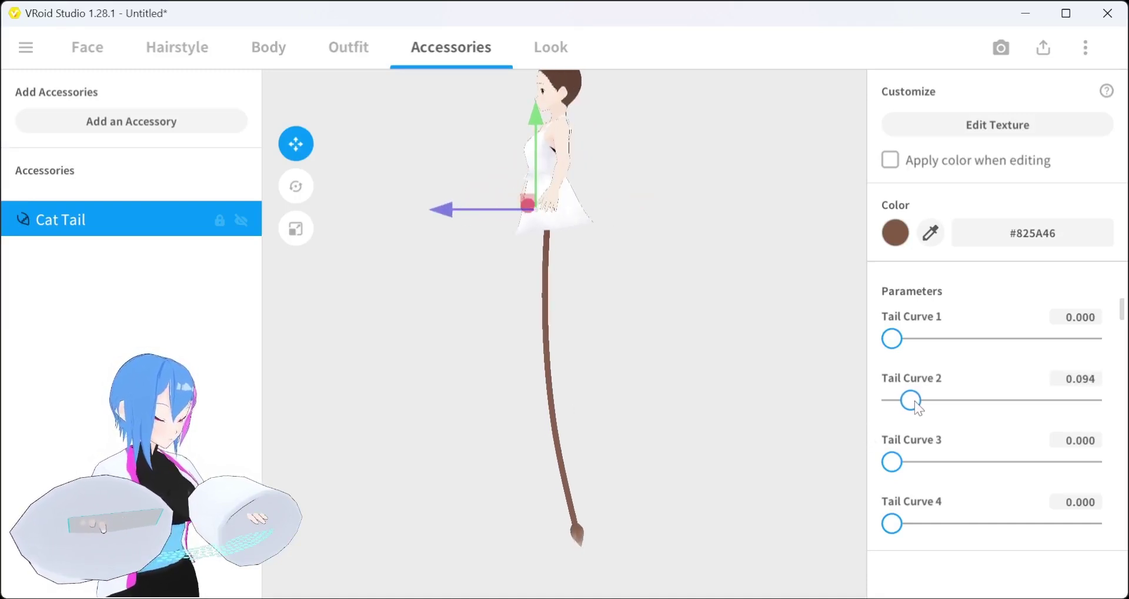
{"action": "mouse_move", "coordinate": [588, 388]}
{"action": "right_mouse_down"}
{"action": "mouse_move", "coordinate": [457, 384]}
{"action": "mouse_move", "coordinate": [541, 379]}
{"action": "right_mouse_up"}
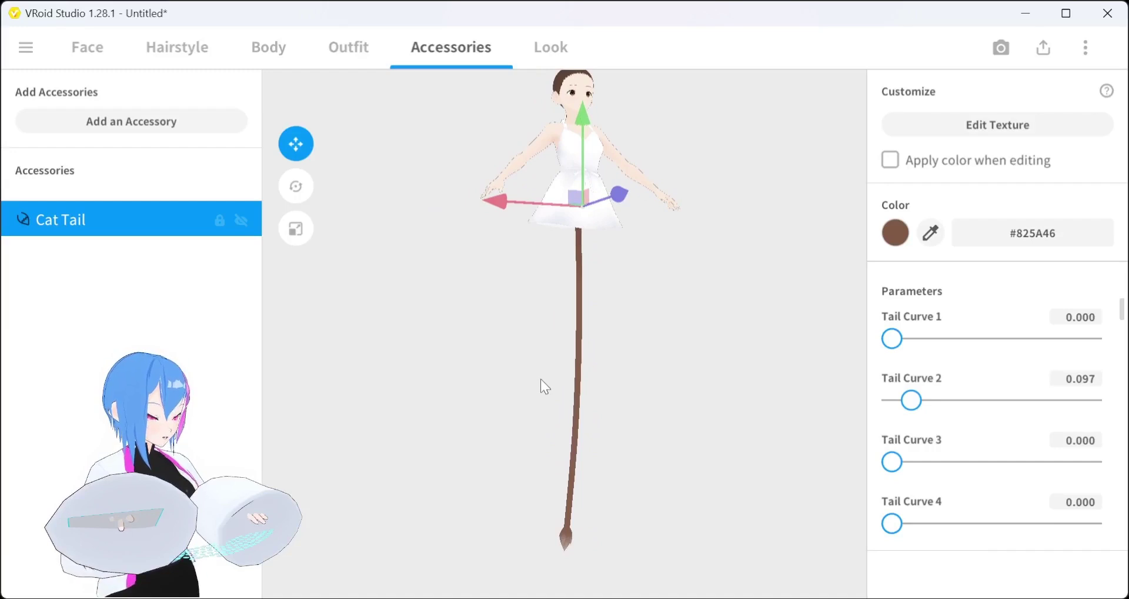
Step: Set the tail base thickness to 1000
{"action": "left_click_drag", "start_coordinate": [1121, 308], "coordinate": [1123, 378]}
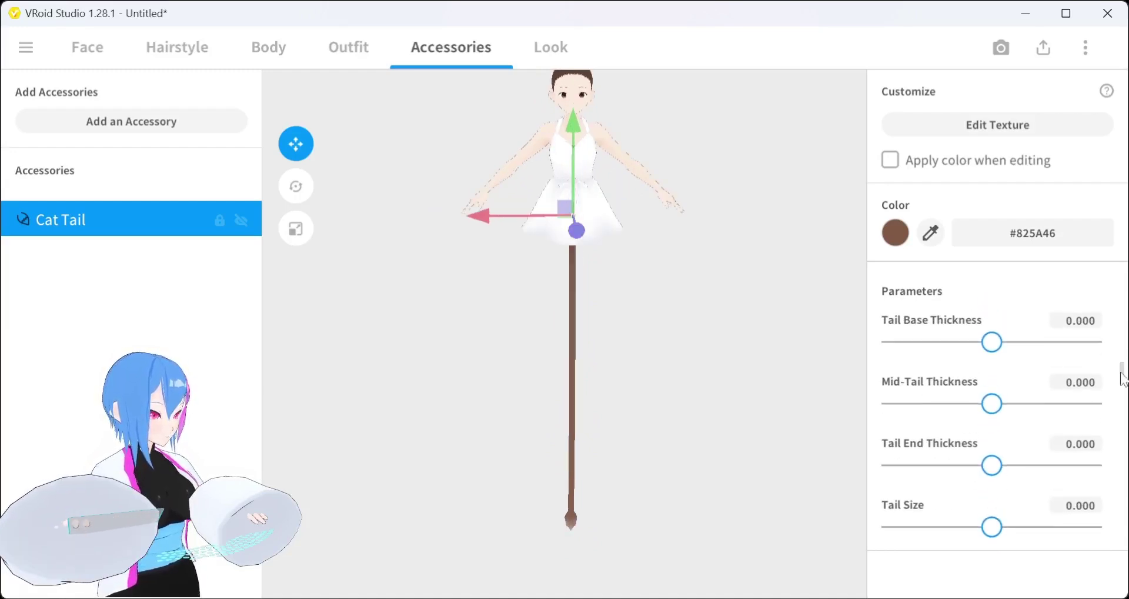
{"action": "left_click_drag", "start_coordinate": [993, 344], "coordinate": [1109, 360]}
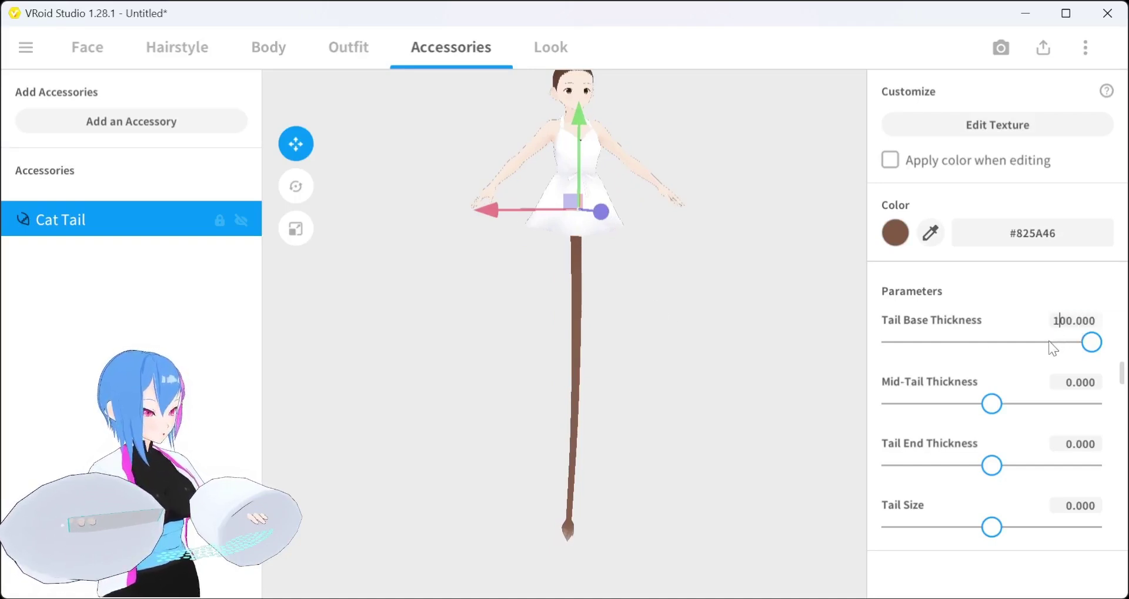
{"action": "type", "text": "0"}
{"action": "key", "text": "Return"}
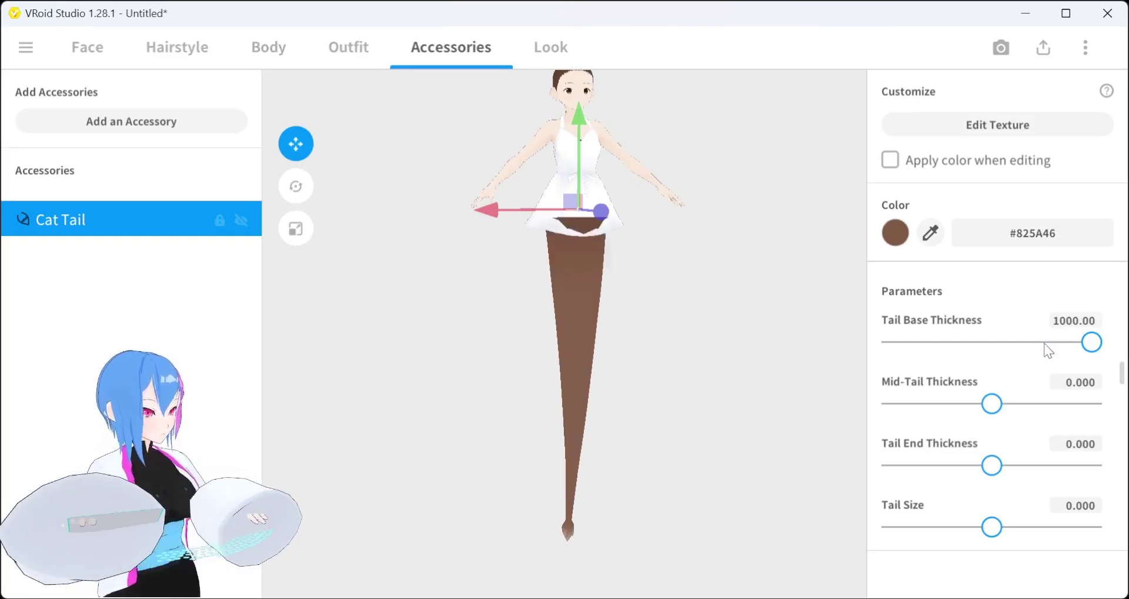
Step: Nudge the tail slightly sideways under the dress and return to a front view
{"action": "right_click_drag", "start_coordinate": [685, 372], "coordinate": [668, 355]}
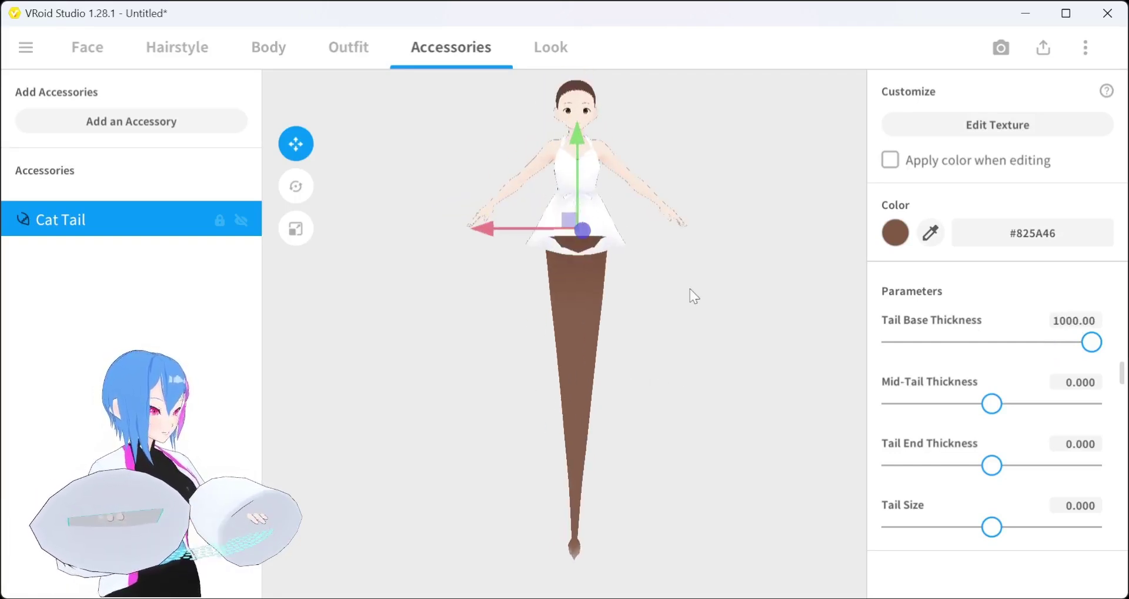
{"action": "right_click_drag", "start_coordinate": [690, 290], "coordinate": [527, 310]}
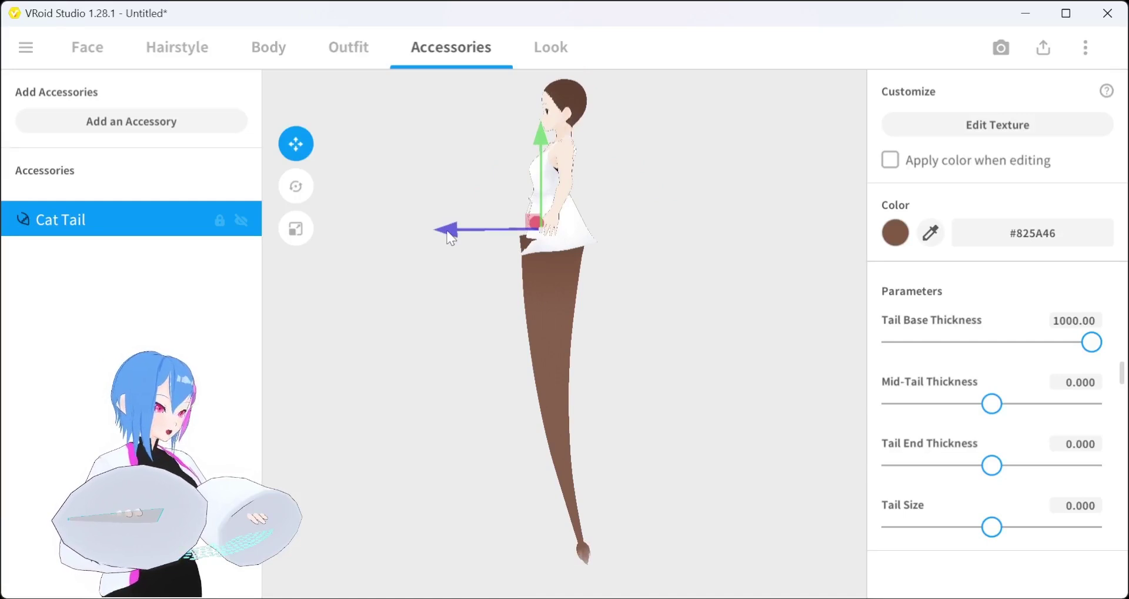
{"action": "left_click_drag", "start_coordinate": [451, 237], "coordinate": [460, 237]}
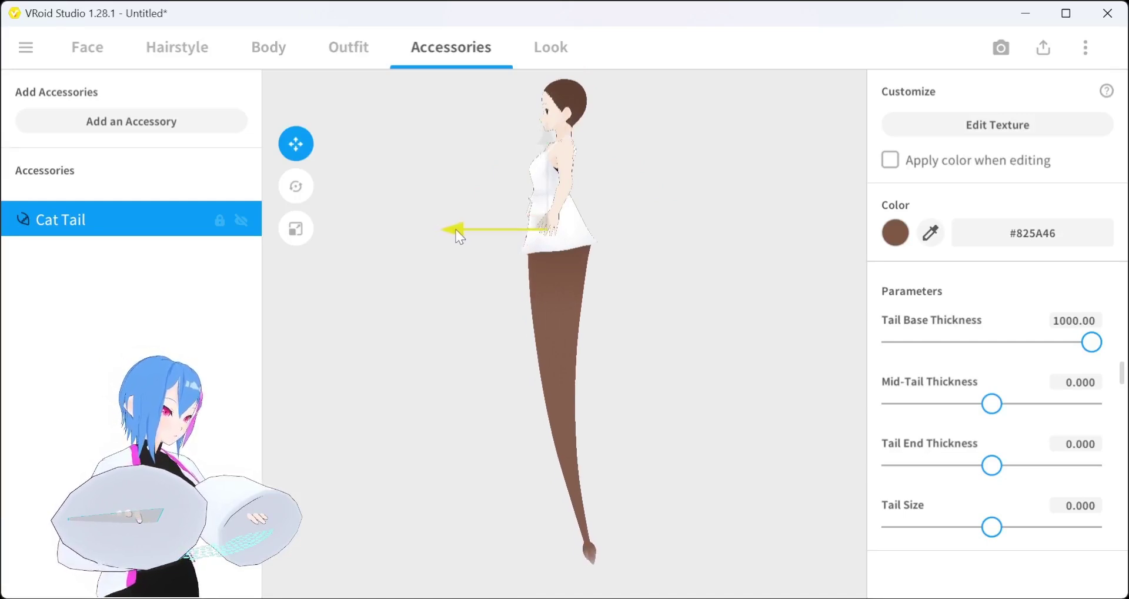
{"action": "right_click_drag", "start_coordinate": [456, 234], "coordinate": [626, 258]}
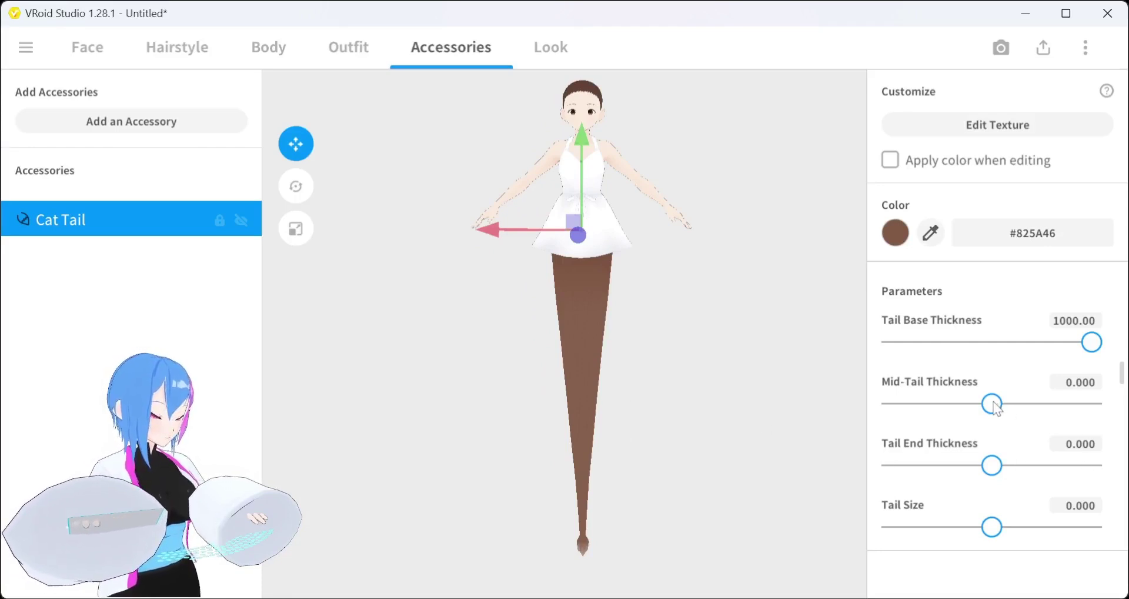
Step: Set Mid-Tail Thickness to 200 and Tail End Thickness to about -17.034
{"action": "left_click_drag", "start_coordinate": [1000, 407], "coordinate": [1119, 405]}
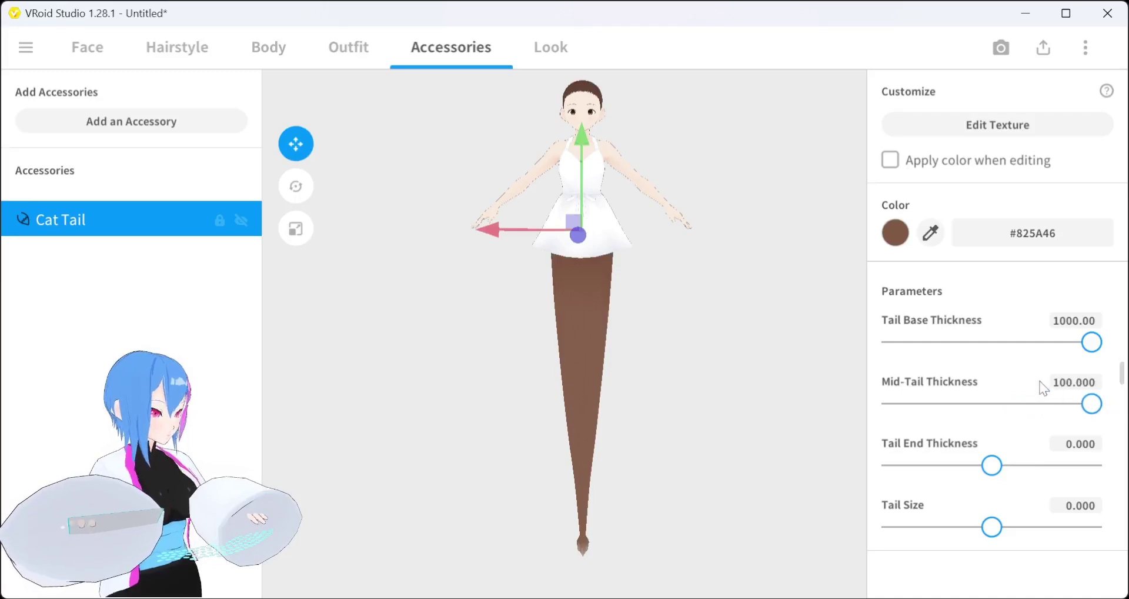
{"action": "left_click", "coordinate": [1065, 383]}
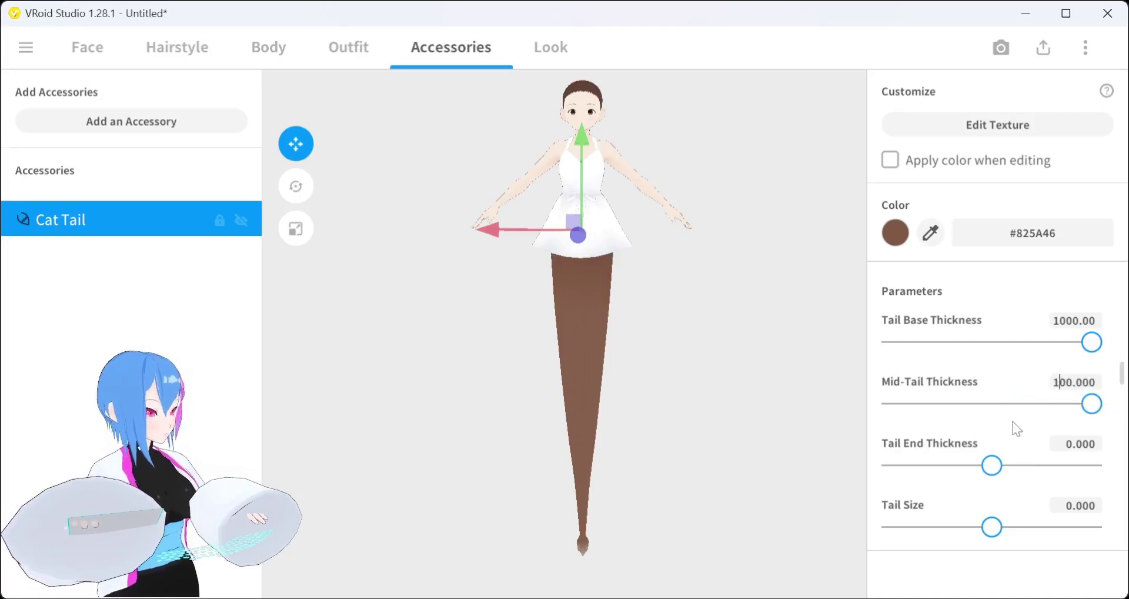
{"action": "key", "text": "BackSpace"}
{"action": "type", "text": "2"}
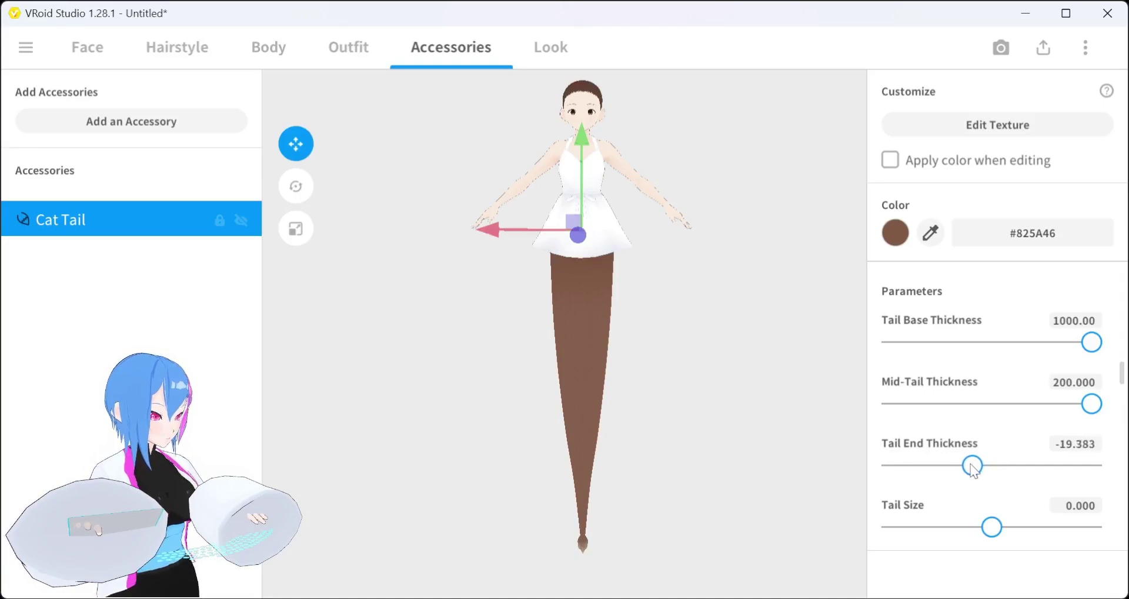
{"action": "left_click_drag", "start_coordinate": [974, 469], "coordinate": [977, 469]}
{"action": "mouse_move", "coordinate": [735, 465]}
{"action": "right_mouse_down"}
{"action": "mouse_move", "coordinate": [669, 458]}
{"action": "mouse_move", "coordinate": [696, 450]}
{"action": "mouse_move", "coordinate": [700, 462]}
{"action": "right_mouse_up"}
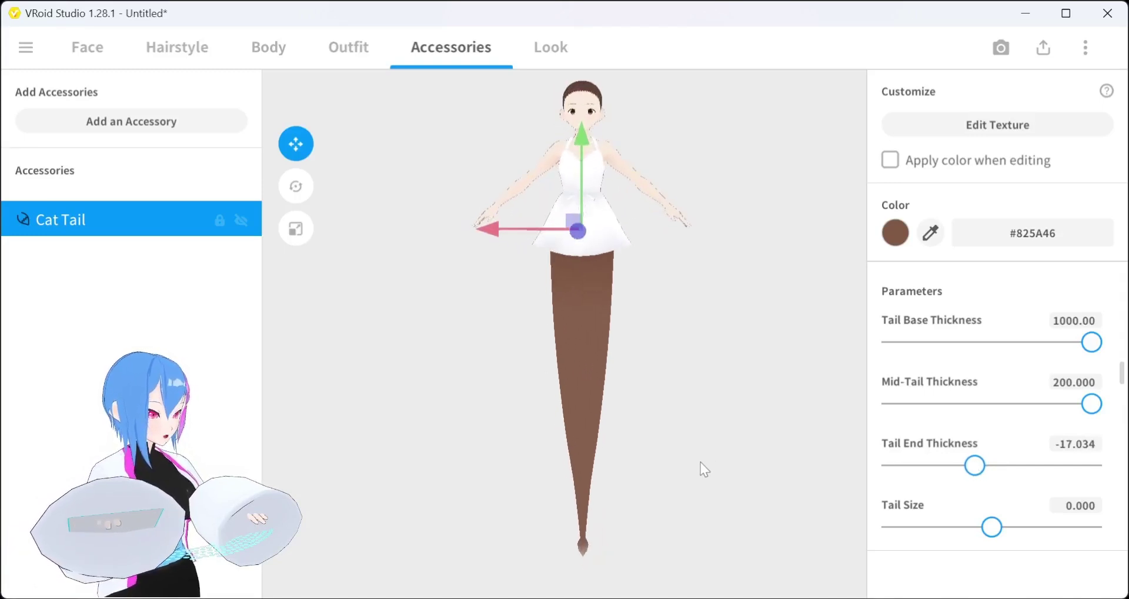
{"action": "middle_click_drag", "start_coordinate": [700, 462], "coordinate": [625, 482]}
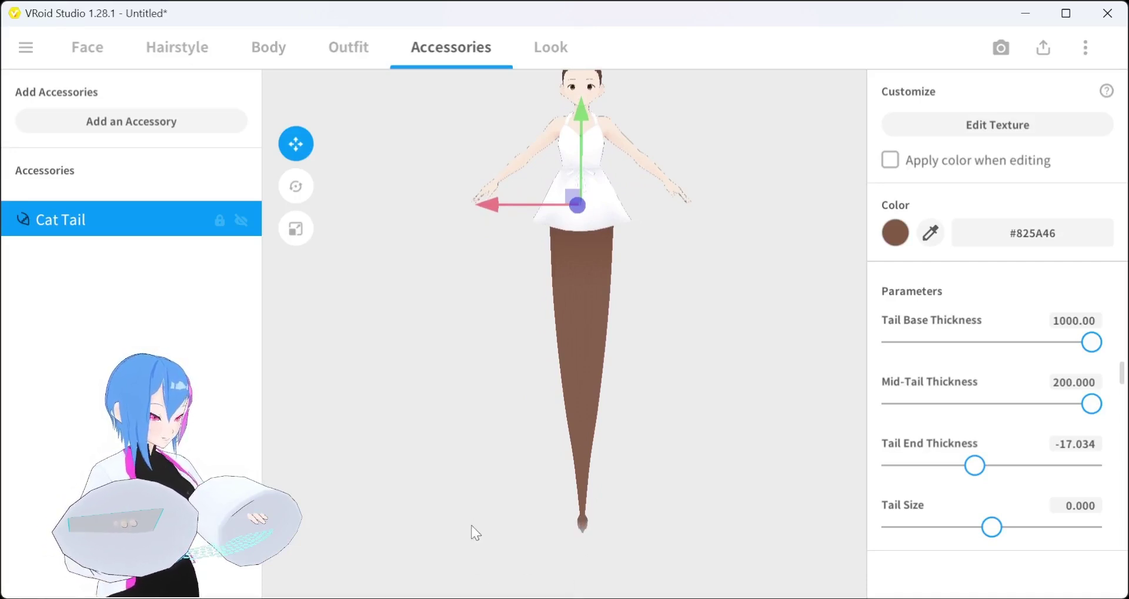
Step: Set the tail's Tuft Size to 1000
{"action": "scroll", "coordinate": [581, 509], "scroll_direction": "up", "scroll_amount": 2}
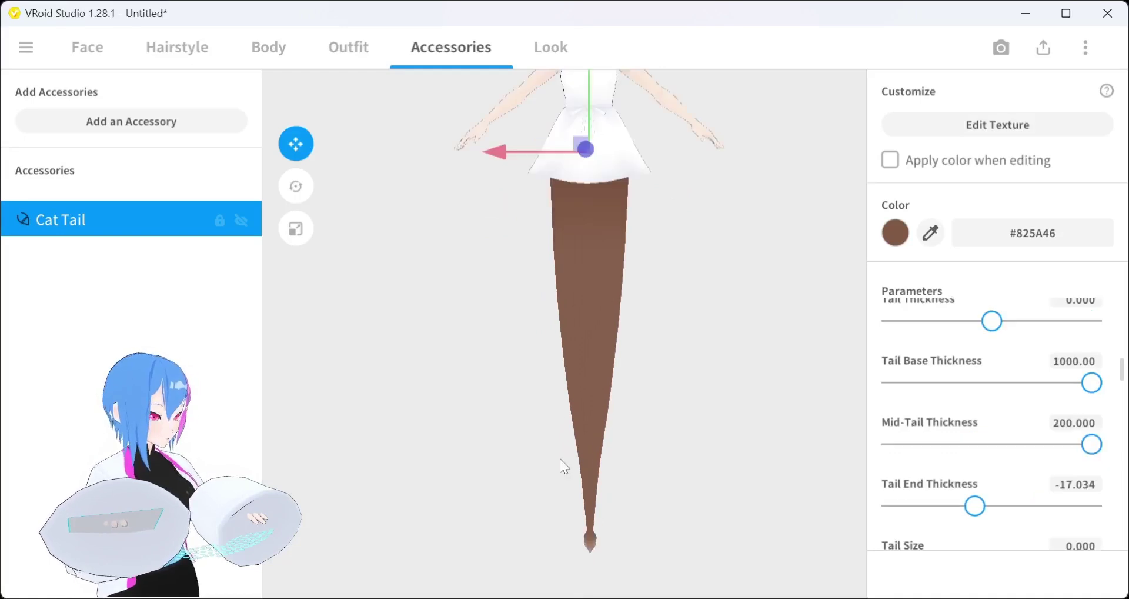
{"action": "left_click_drag", "start_coordinate": [1126, 374], "coordinate": [1126, 425]}
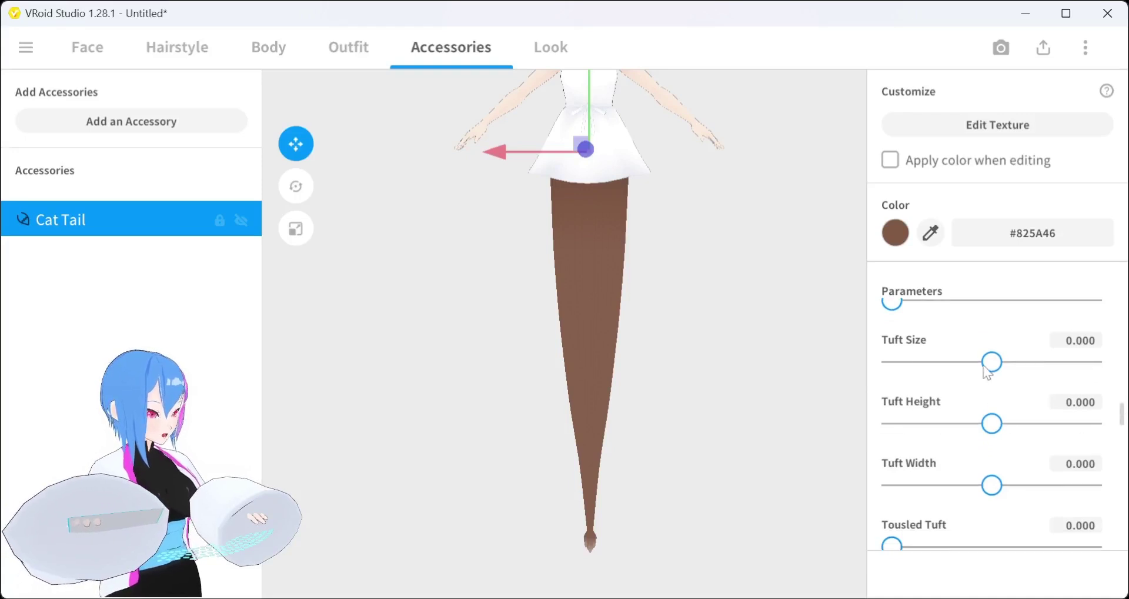
{"action": "left_click_drag", "start_coordinate": [993, 370], "coordinate": [1126, 371]}
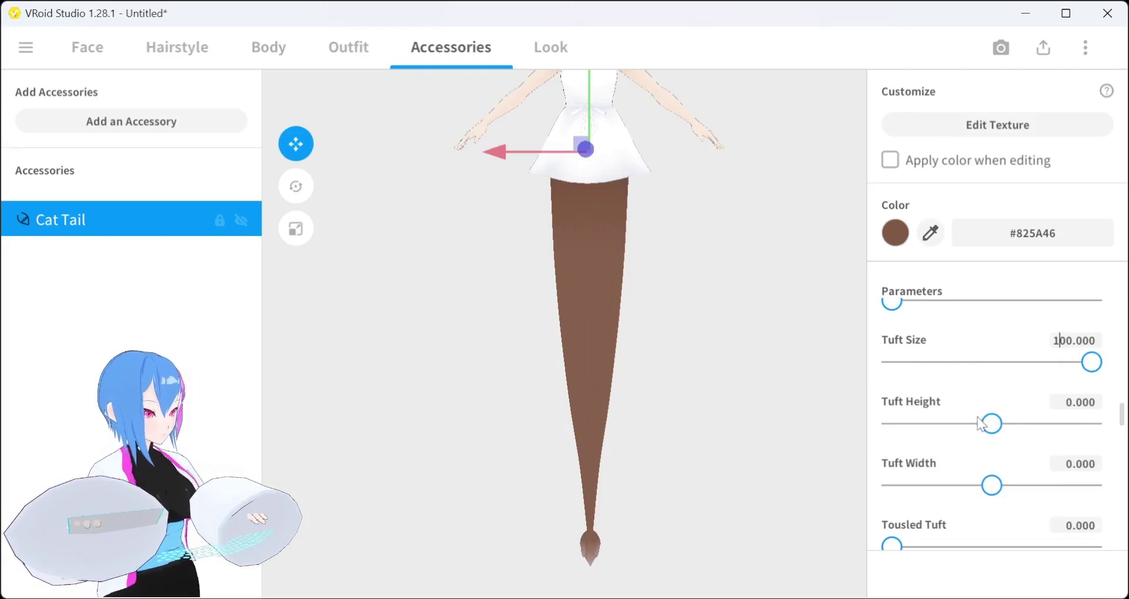
{"action": "type", "text": "0"}
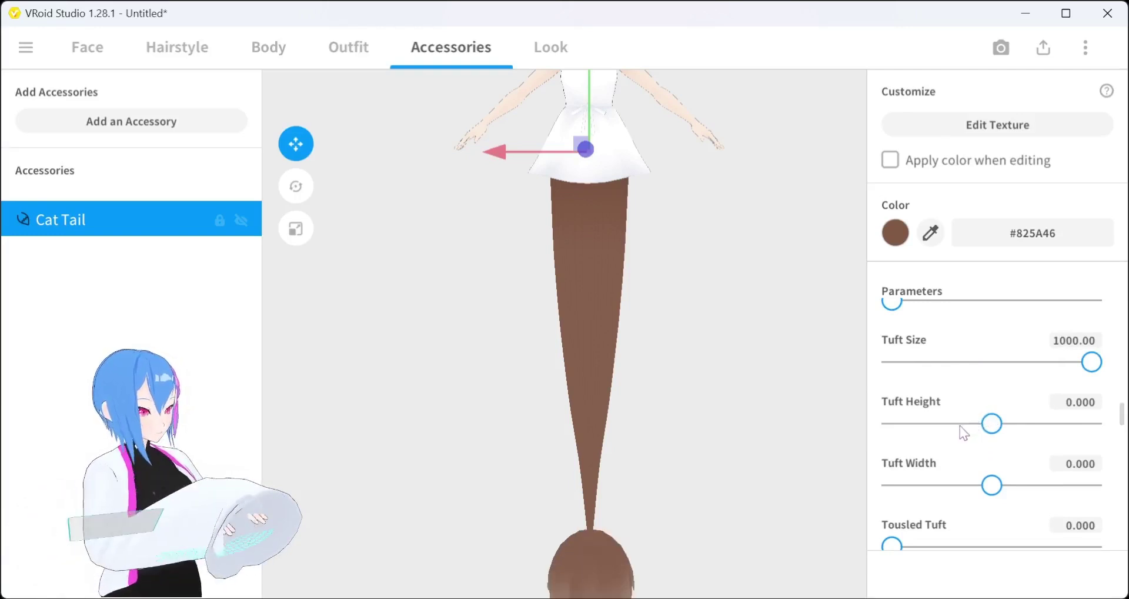
{"action": "key", "text": "Return"}
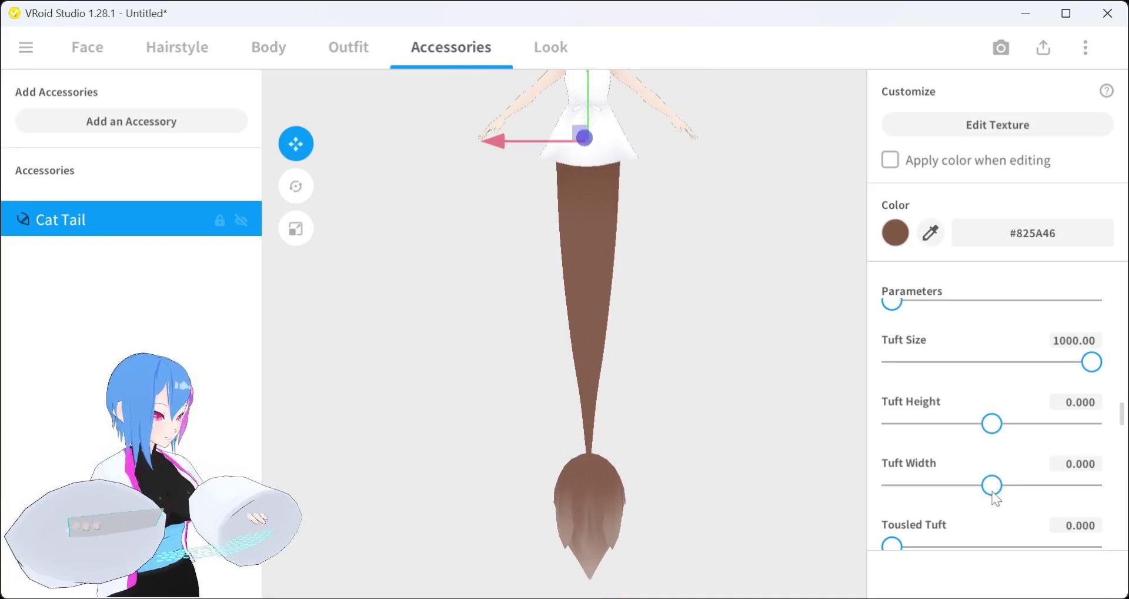
Step: Max out Tuft Length at 100 and inspect the tuft
{"action": "left_click_drag", "start_coordinate": [1124, 419], "coordinate": [1122, 438]}
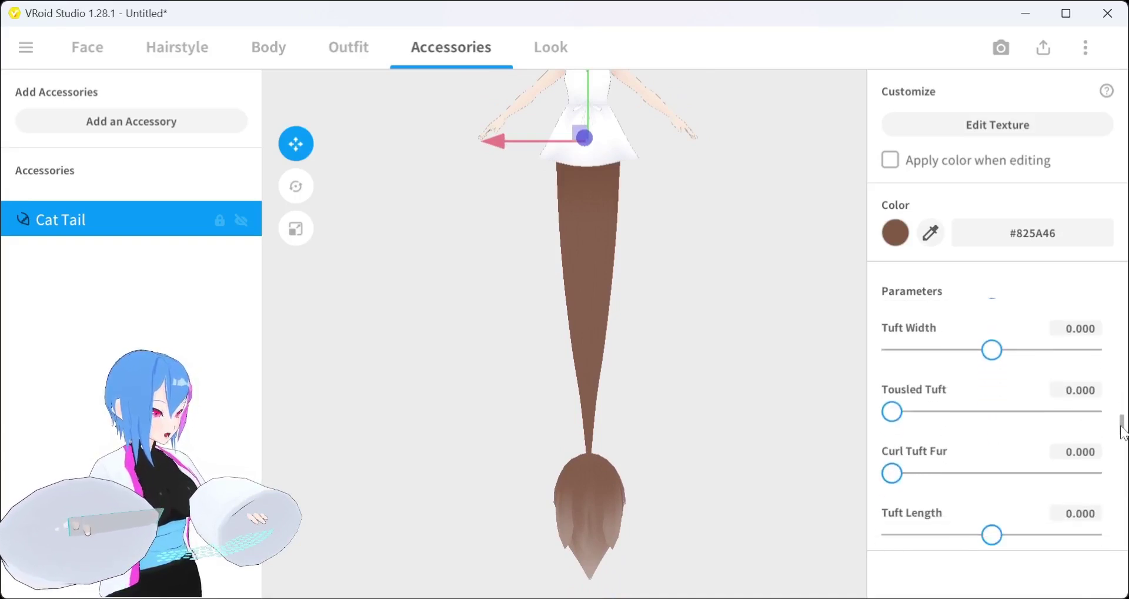
{"action": "left_click_drag", "start_coordinate": [1007, 465], "coordinate": [1094, 461]}
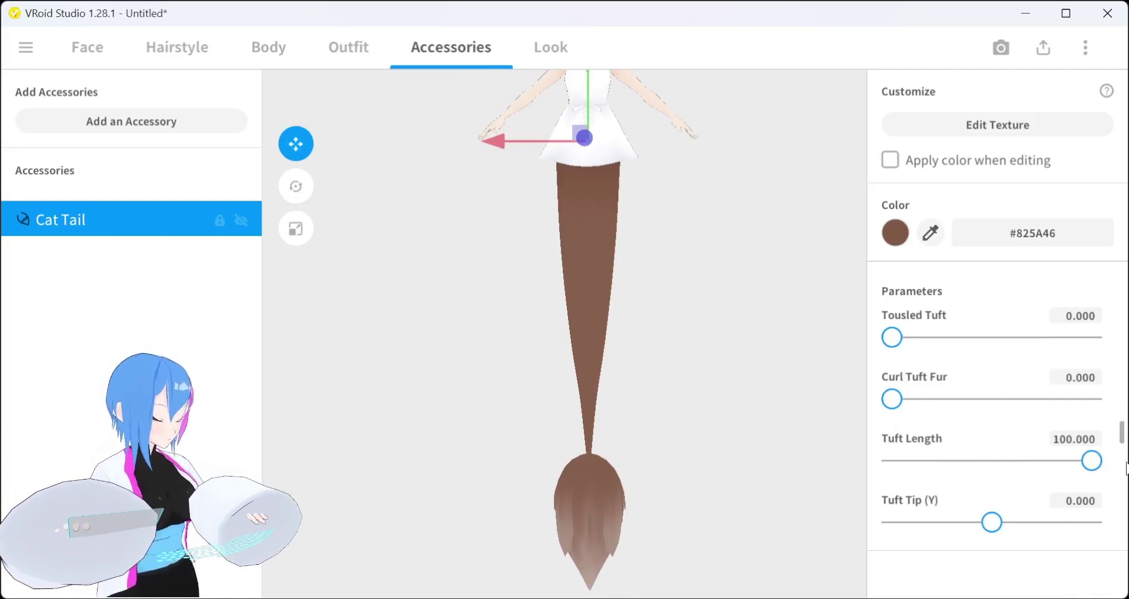
{"action": "right_click_drag", "start_coordinate": [671, 369], "coordinate": [709, 366]}
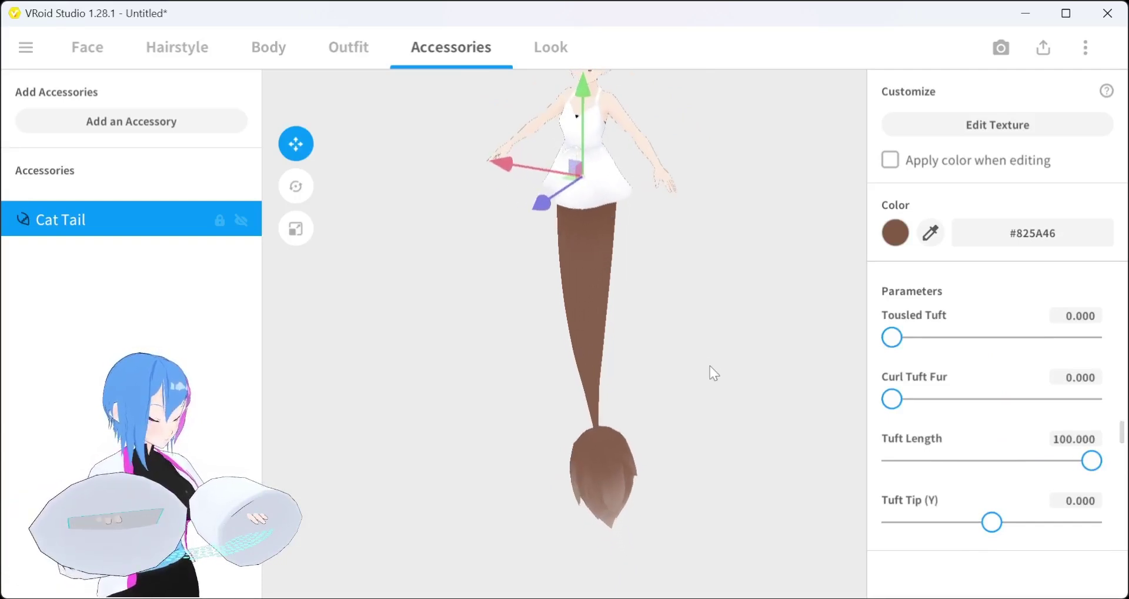
{"action": "mouse_move", "coordinate": [710, 366]}
{"action": "right_mouse_down"}
{"action": "mouse_move", "coordinate": [574, 559]}
{"action": "mouse_move", "coordinate": [590, 539]}
{"action": "right_mouse_up"}
{"action": "mouse_move", "coordinate": [635, 498]}
{"action": "right_mouse_down"}
{"action": "mouse_move", "coordinate": [622, 507]}
{"action": "mouse_move", "coordinate": [597, 474]}
{"action": "right_mouse_up"}
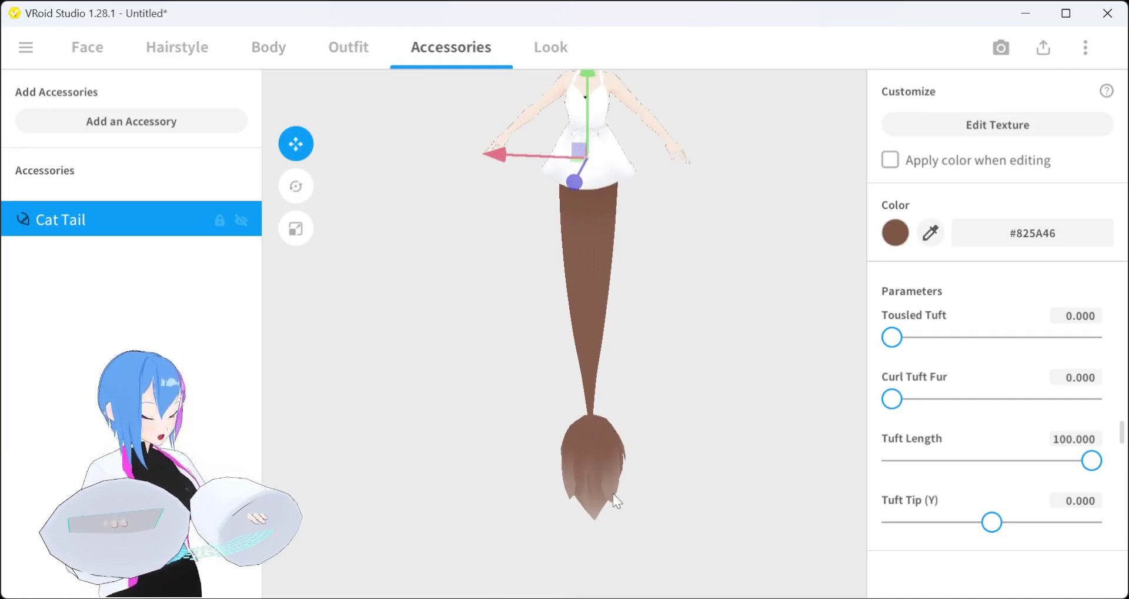
Step: Open the cat tail's texture for editing on its Default Design layer
{"action": "left_click", "coordinate": [965, 126]}
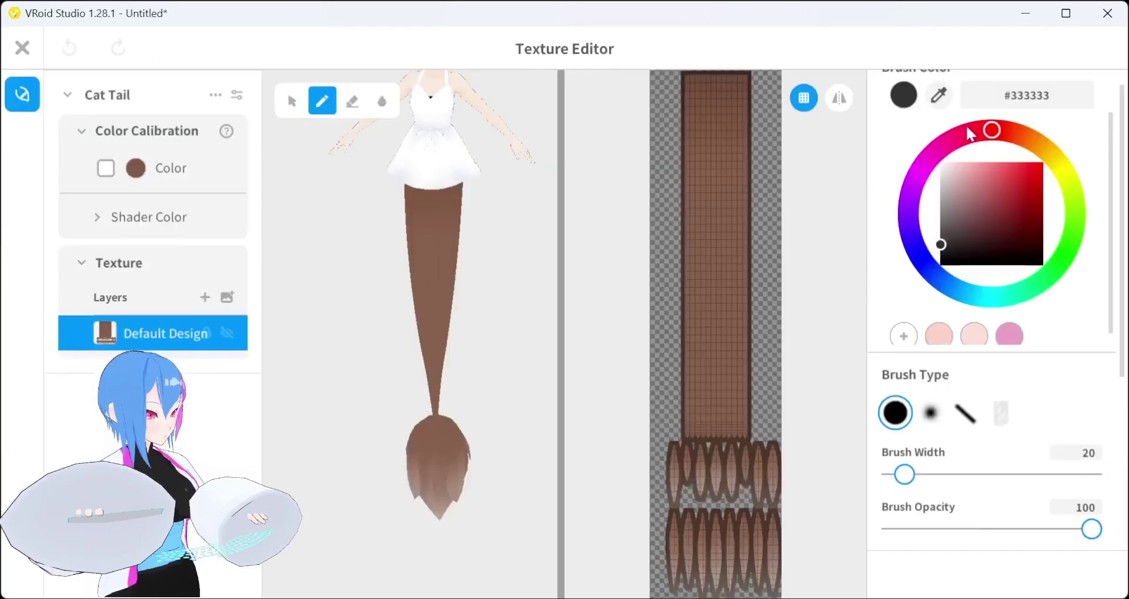
{"action": "right_click", "coordinate": [139, 336]}
{"action": "left_click", "coordinate": [815, 393]}
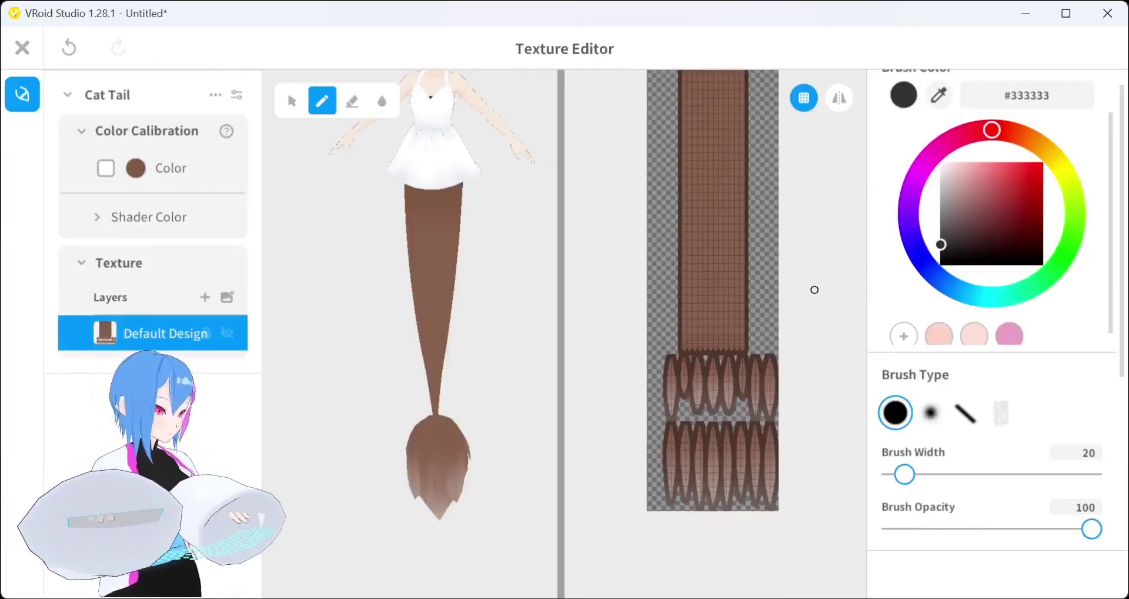
{"action": "scroll", "coordinate": [798, 302], "scroll_direction": "up", "scroll_amount": 3}
{"action": "scroll", "coordinate": [521, 437], "scroll_direction": "up", "scroll_amount": 1}
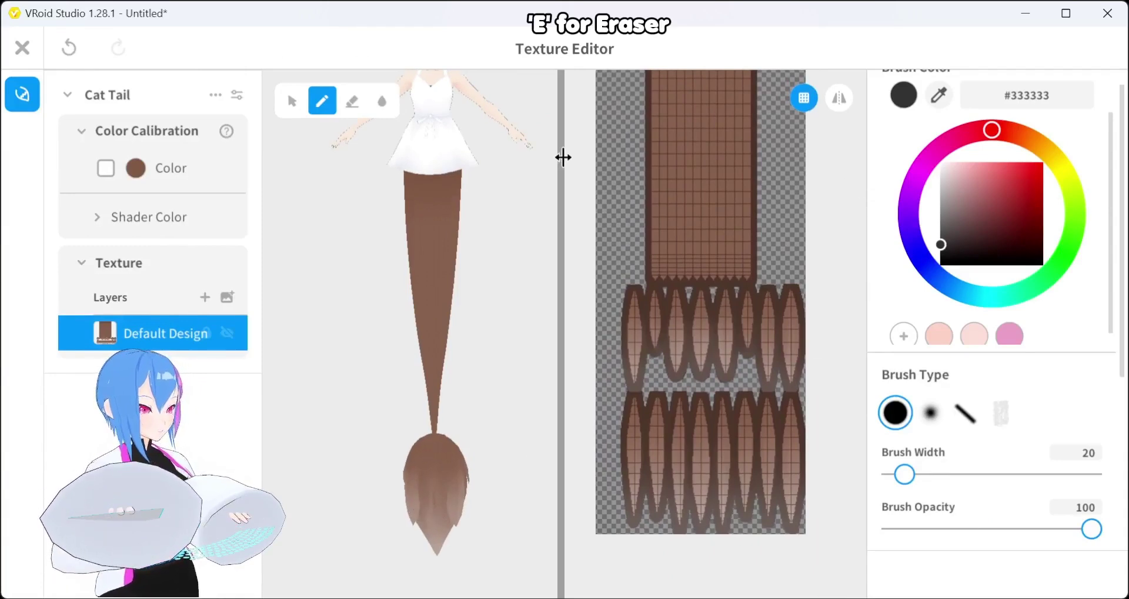
Step: Erase vertical strips through the tail's tuft texture so the tip splits into a fin-like shape
{"action": "key", "text": "e"}
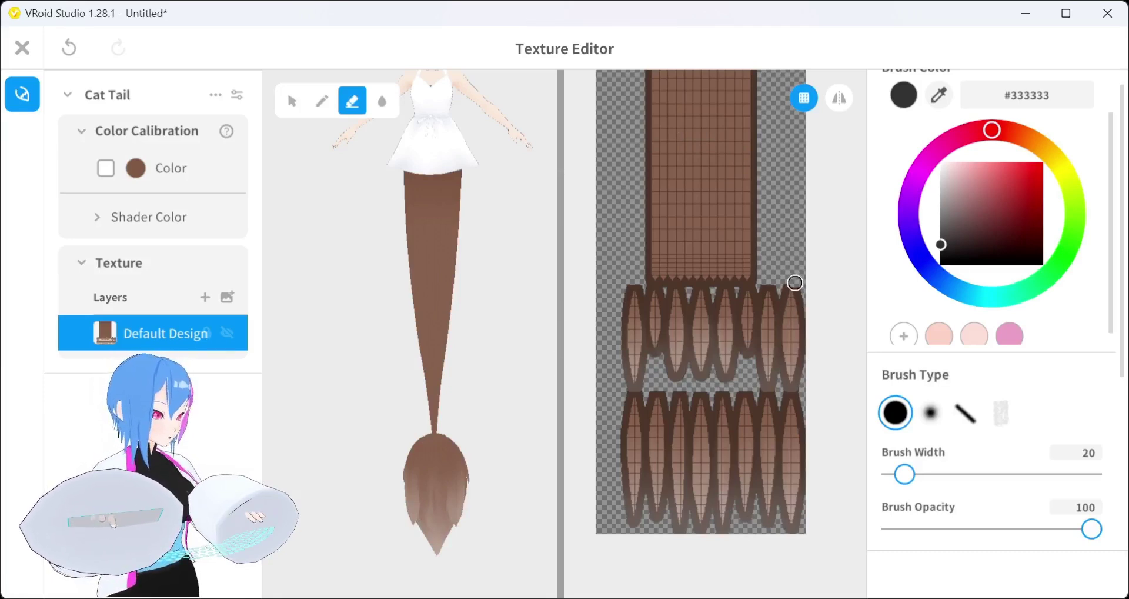
{"action": "left_click_drag", "start_coordinate": [794, 281], "coordinate": [794, 447]}
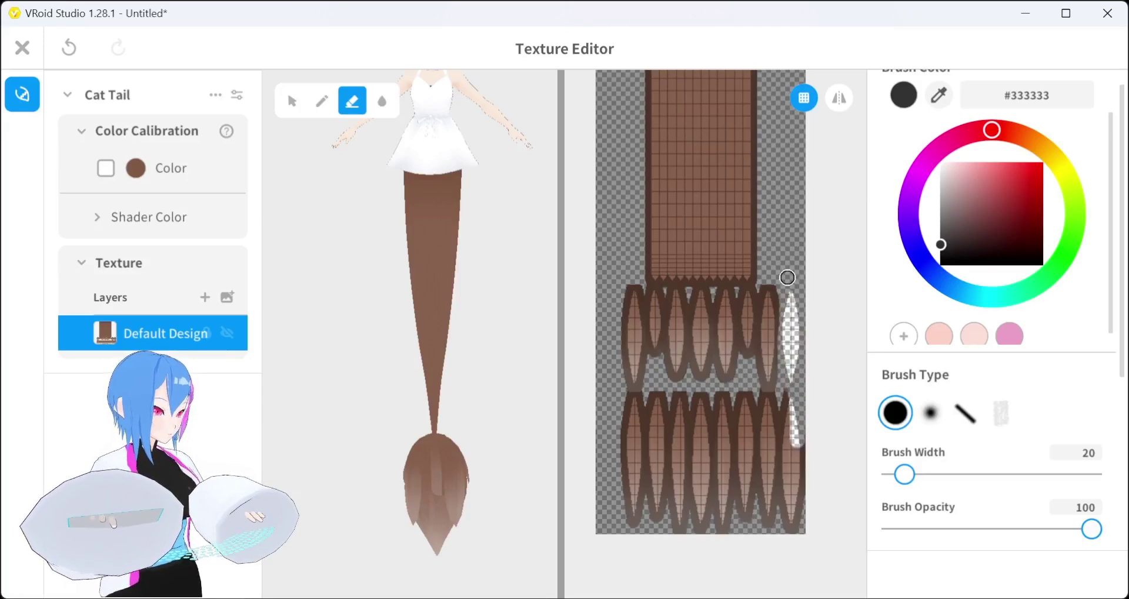
{"action": "left_click_drag", "start_coordinate": [786, 277], "coordinate": [799, 534]}
{"action": "left_click_drag", "start_coordinate": [700, 282], "coordinate": [702, 528]}
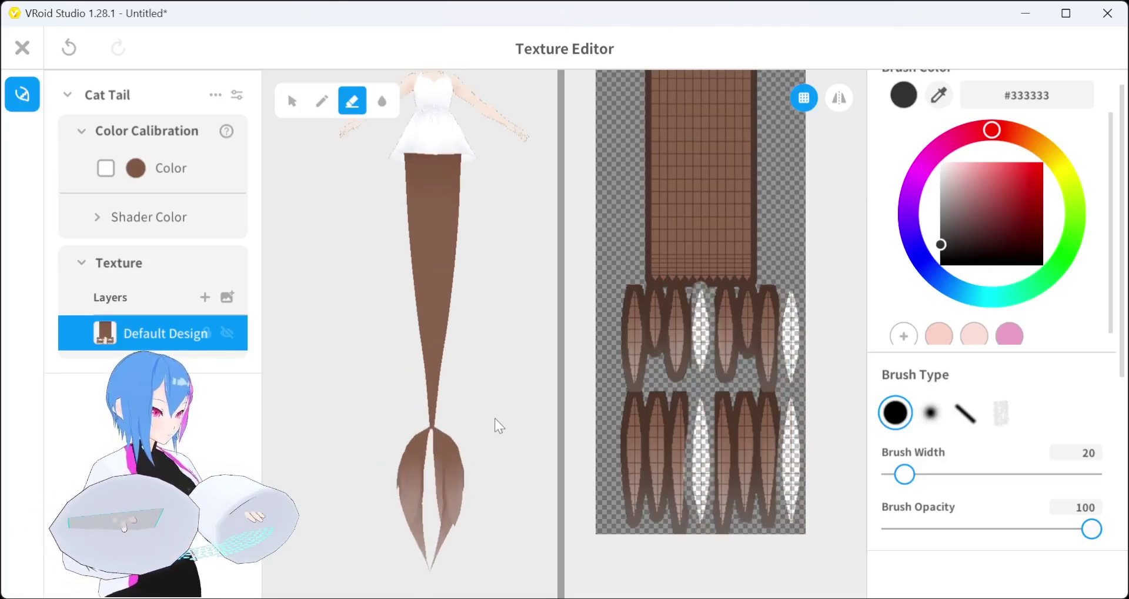
{"action": "scroll", "coordinate": [495, 417], "scroll_direction": "down", "scroll_amount": 2}
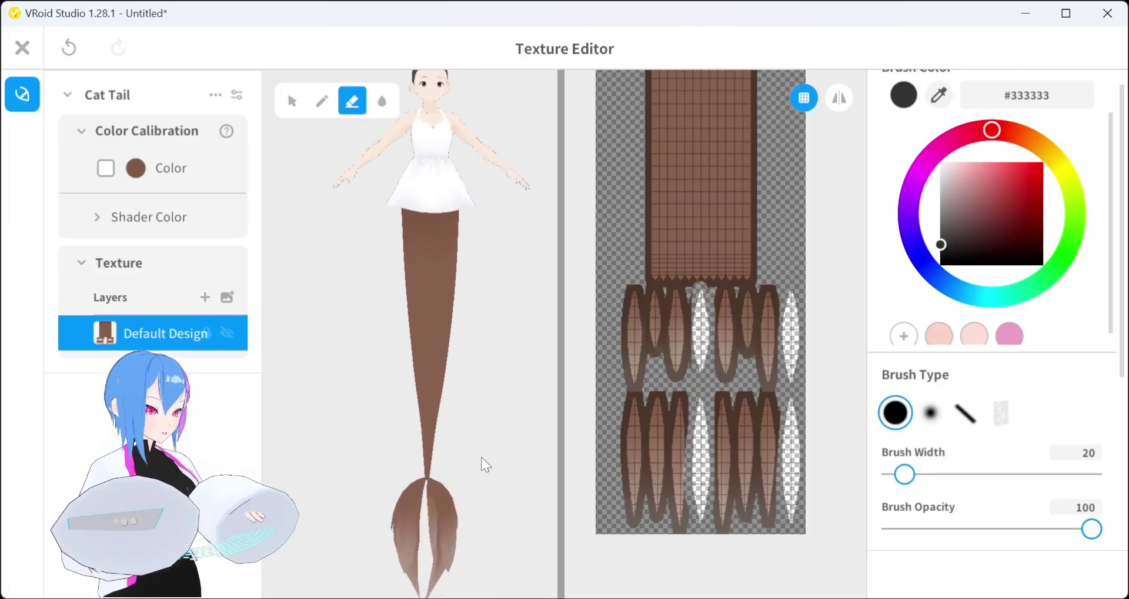
Step: Check the mermaid tail from the side, return to editing, and raise skirt volume to 45.815
{"action": "mouse_move", "coordinate": [474, 415]}
{"action": "right_mouse_down"}
{"action": "mouse_move", "coordinate": [494, 415]}
{"action": "mouse_move", "coordinate": [433, 428]}
{"action": "mouse_move", "coordinate": [348, 422]}
{"action": "right_mouse_up"}
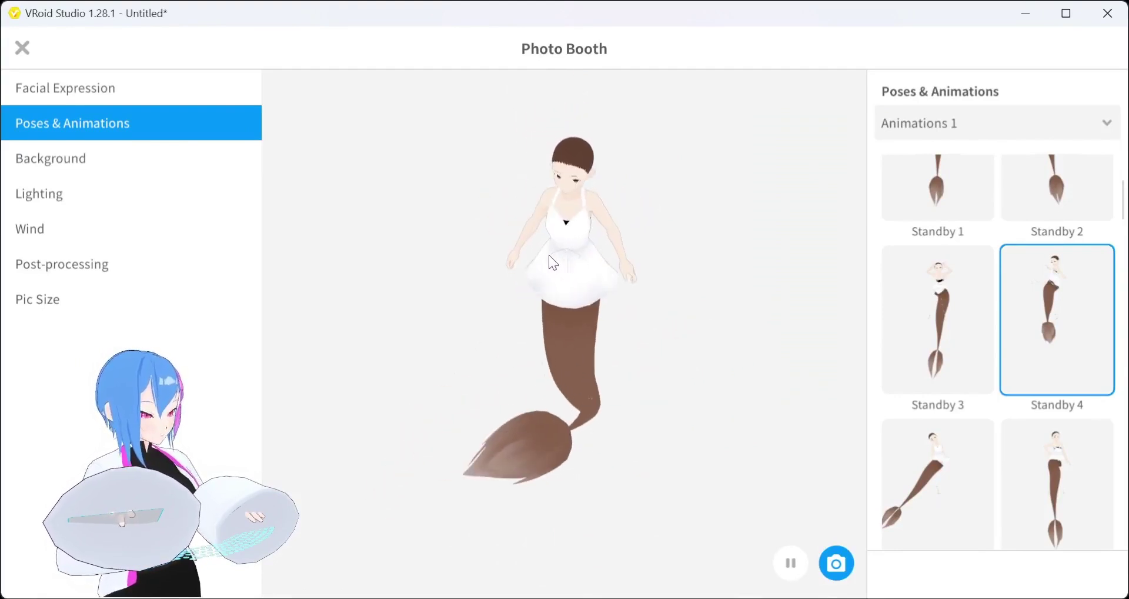
{"action": "key", "text": "Escape"}
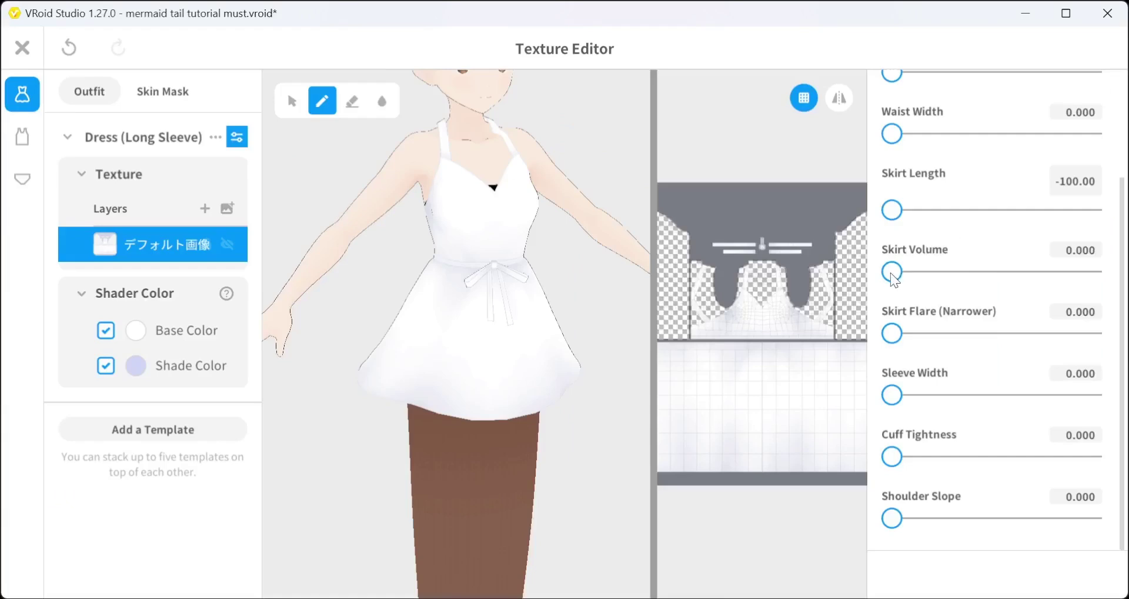
{"action": "mouse_move", "coordinate": [891, 272]}
{"action": "left_mouse_down"}
{"action": "mouse_move", "coordinate": [995, 274]}
{"action": "mouse_move", "coordinate": [912, 274]}
{"action": "left_mouse_up"}
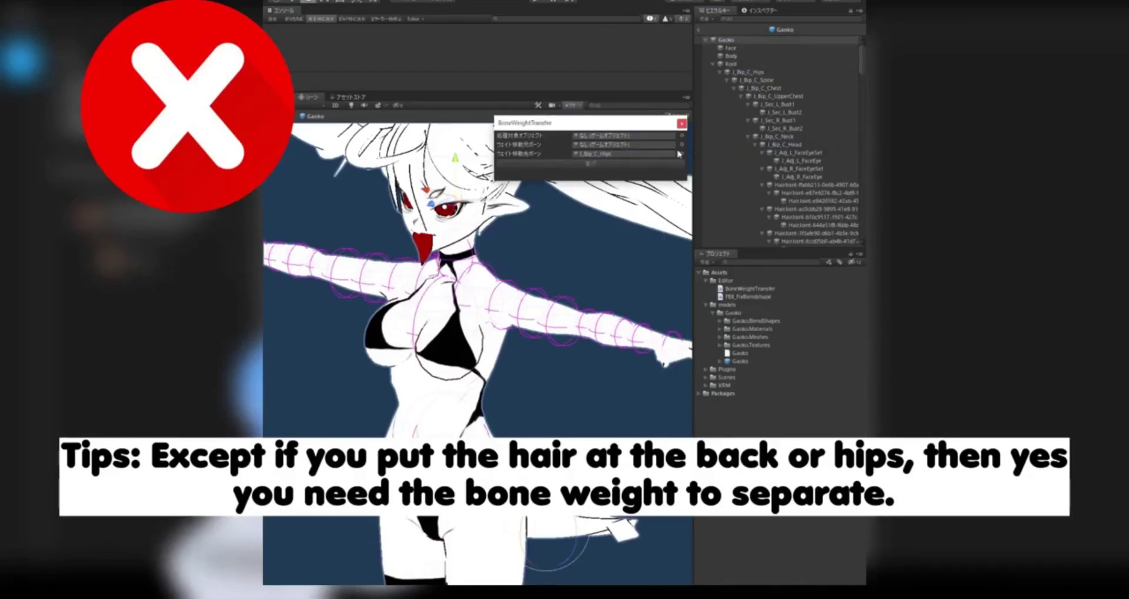
Step: Show the white-haired avatar with the fox tail turned to a side view
{"action": "left_click_drag", "start_coordinate": [787, 144], "coordinate": [624, 144]}
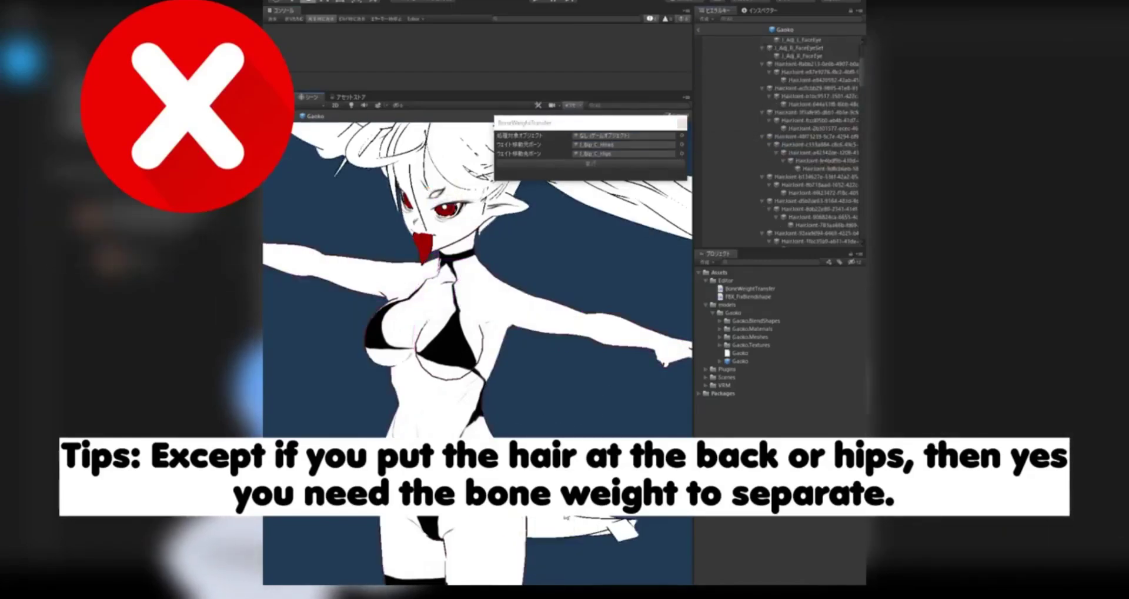
{"action": "scroll", "coordinate": [782, 141], "scroll_direction": "down", "scroll_amount": 10}
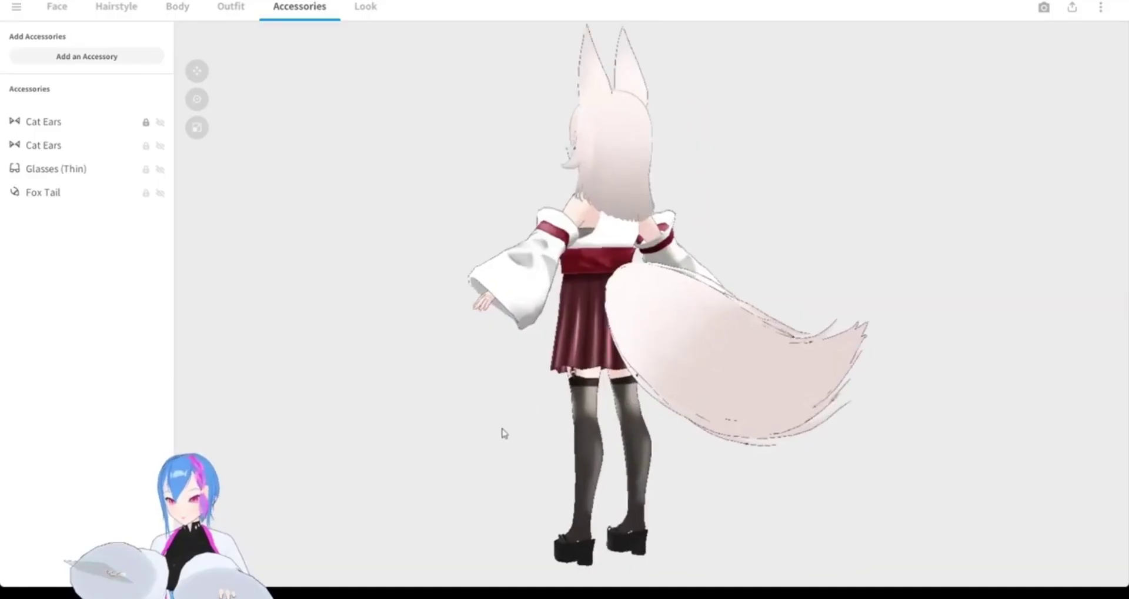
{"action": "right_click_drag", "start_coordinate": [502, 434], "coordinate": [520, 445]}
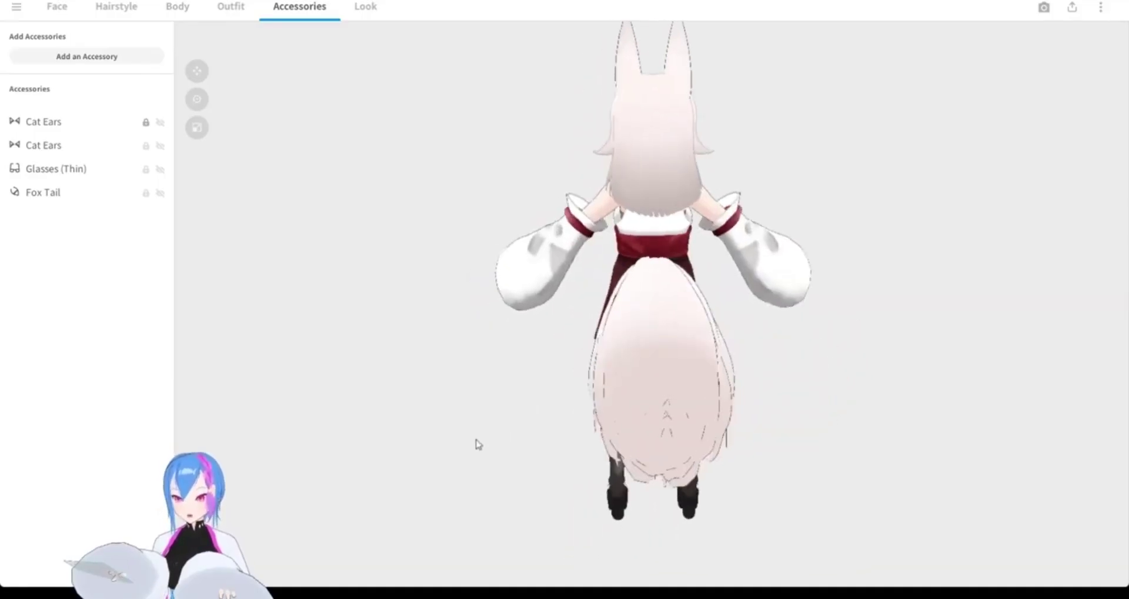